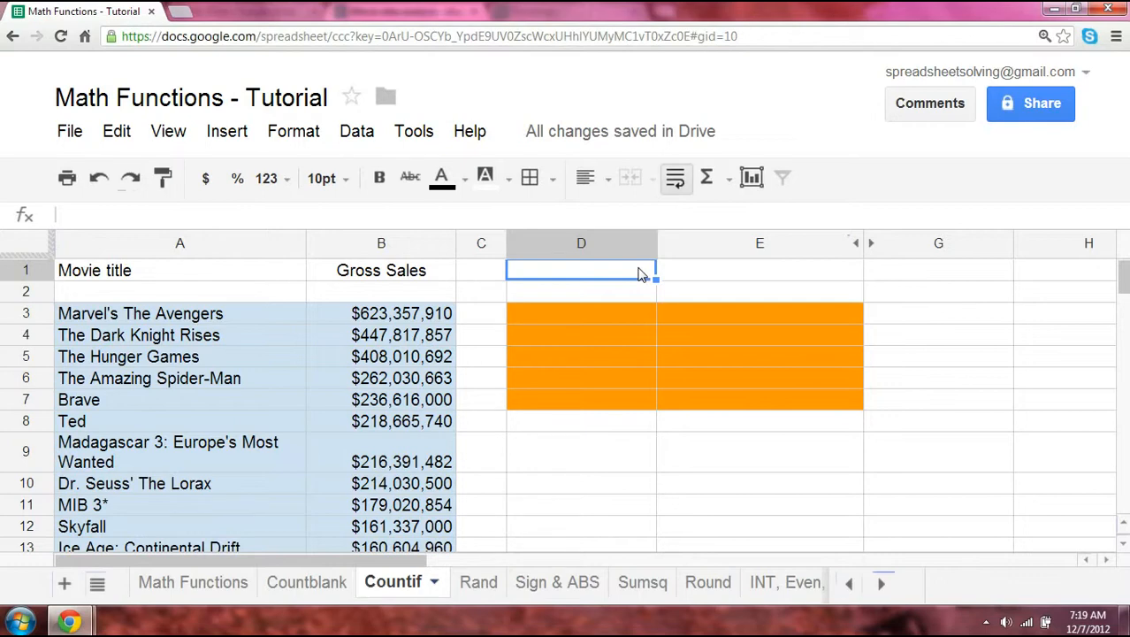
Step: Enter the heading COUNTIF in D1 and the syntax note COUNTIF(dataset, criteria) in E1
type("COUNTIF")
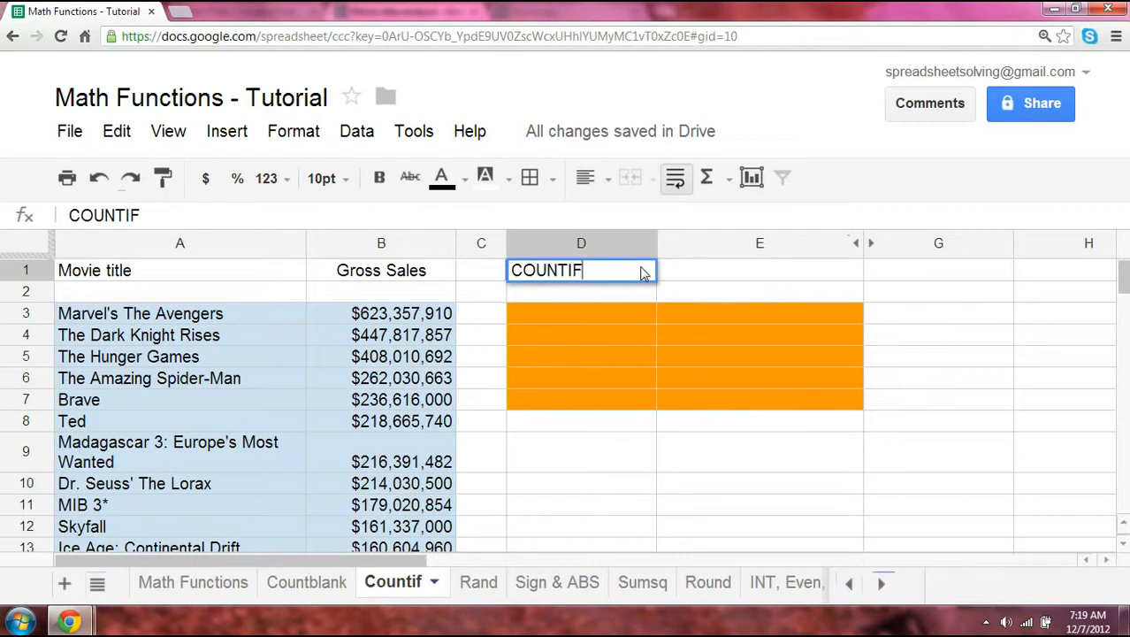
key("Return")
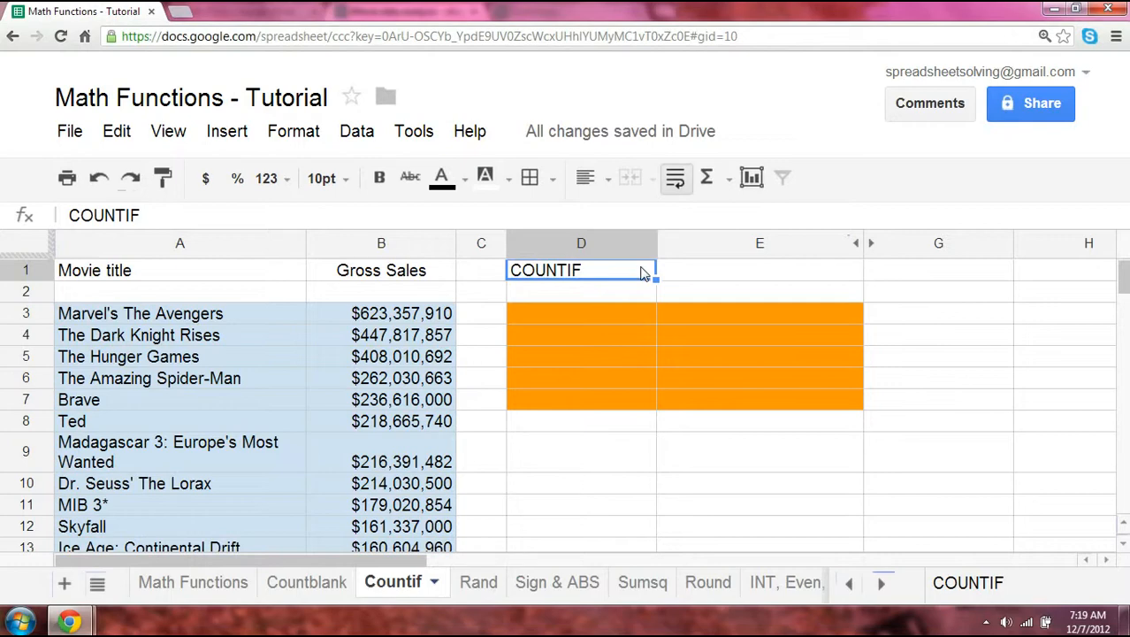
key("Right")
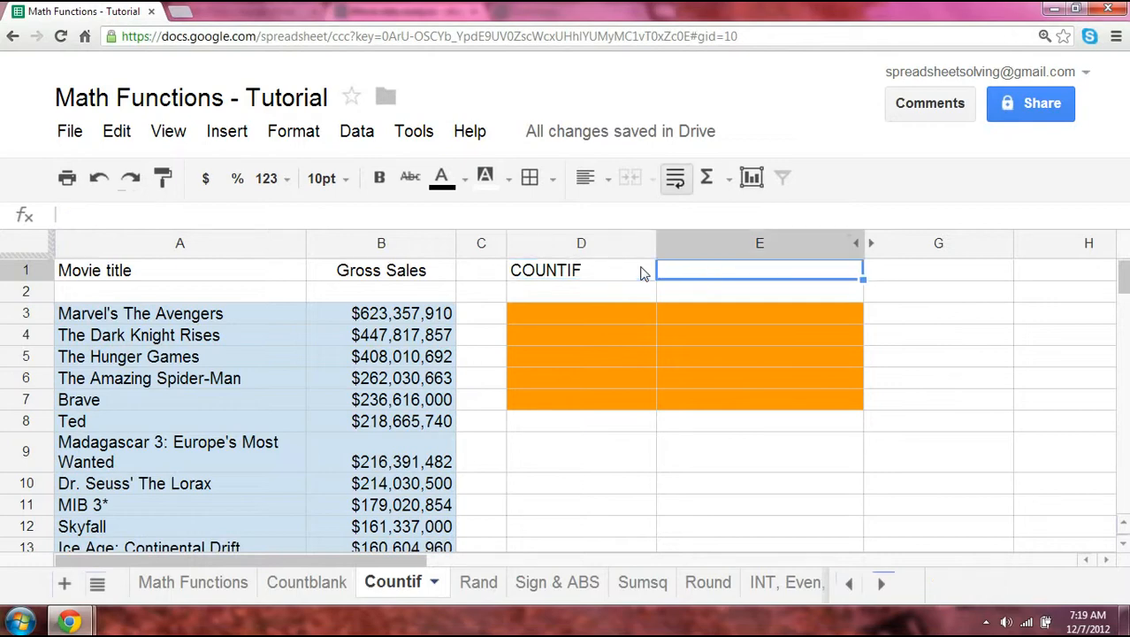
type("COUNTI")
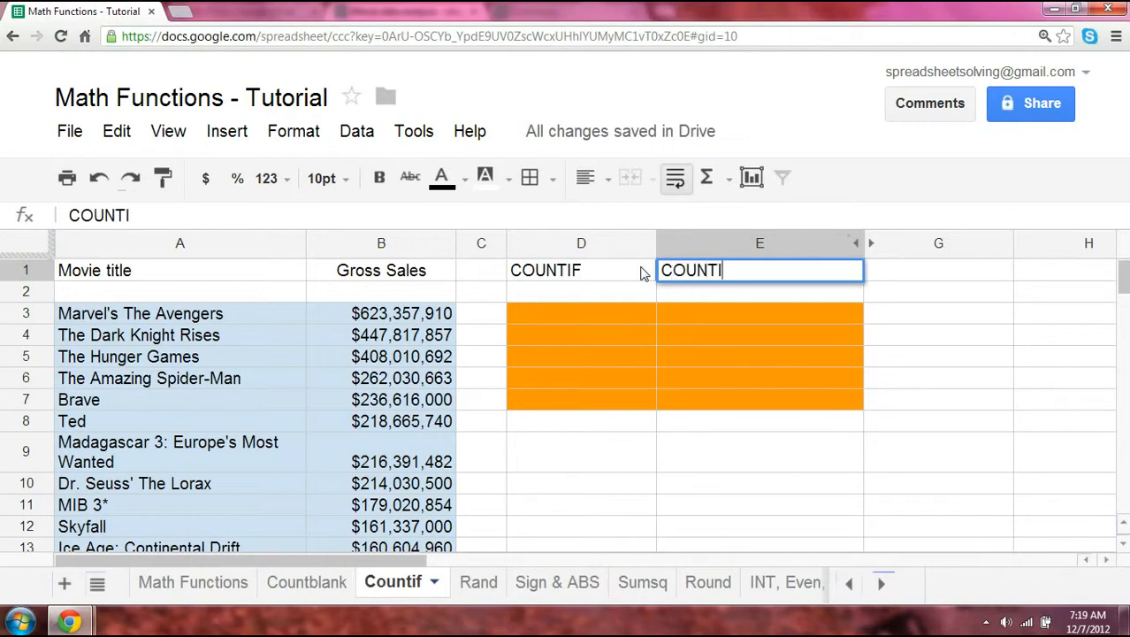
type("F(dataset,")
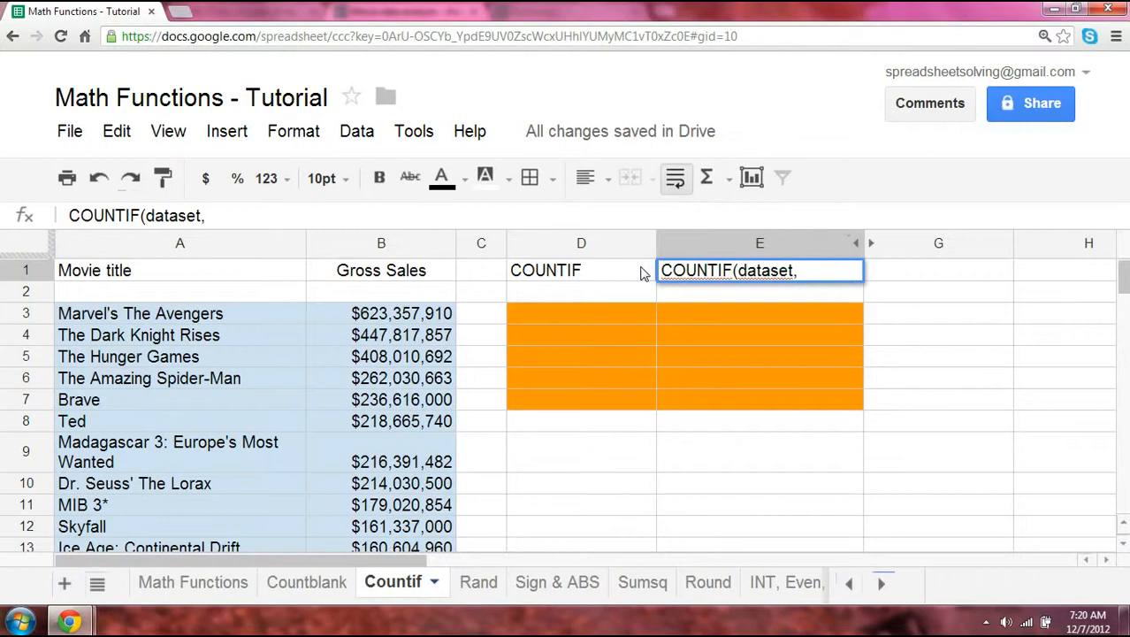
type("criteria)")
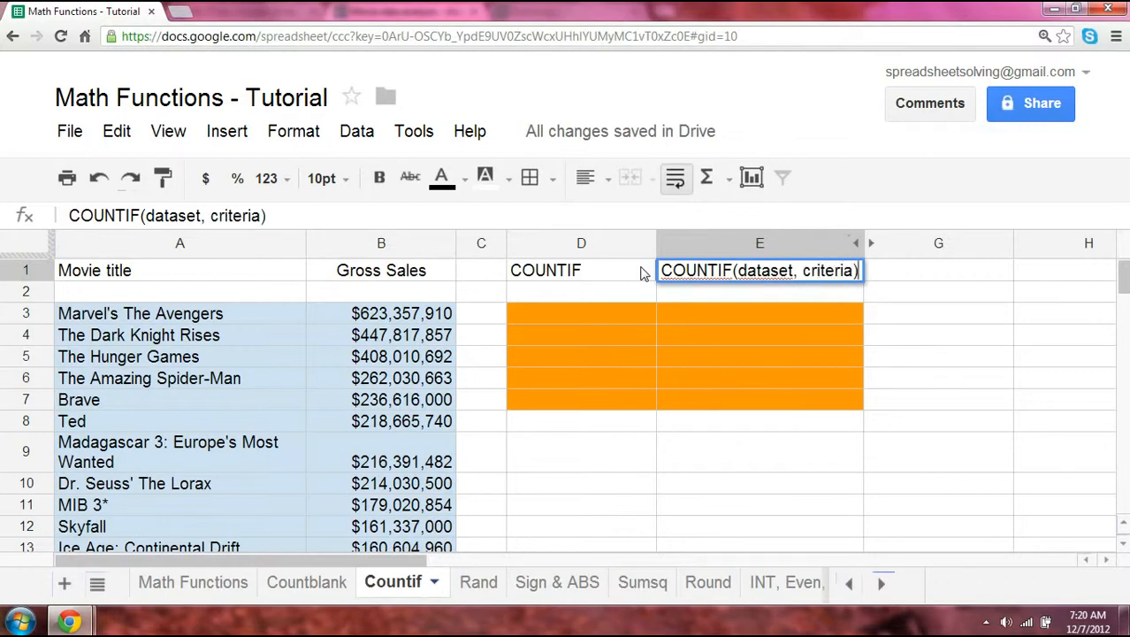
key("Return")
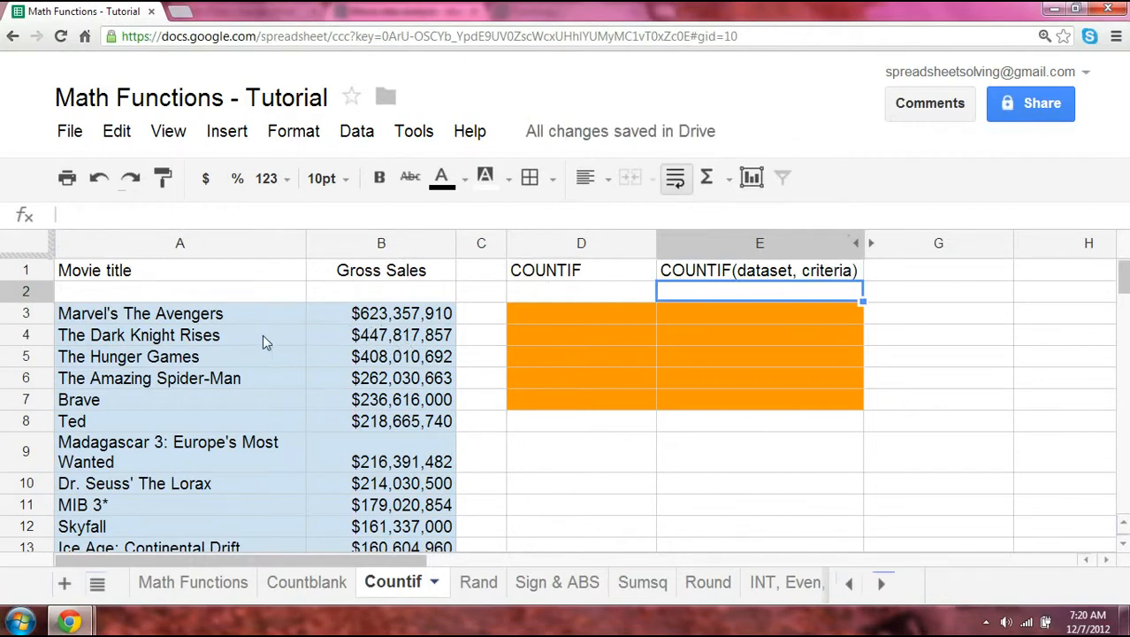
Step: Label cell D3 as movies with "the"
left_click(582, 316)
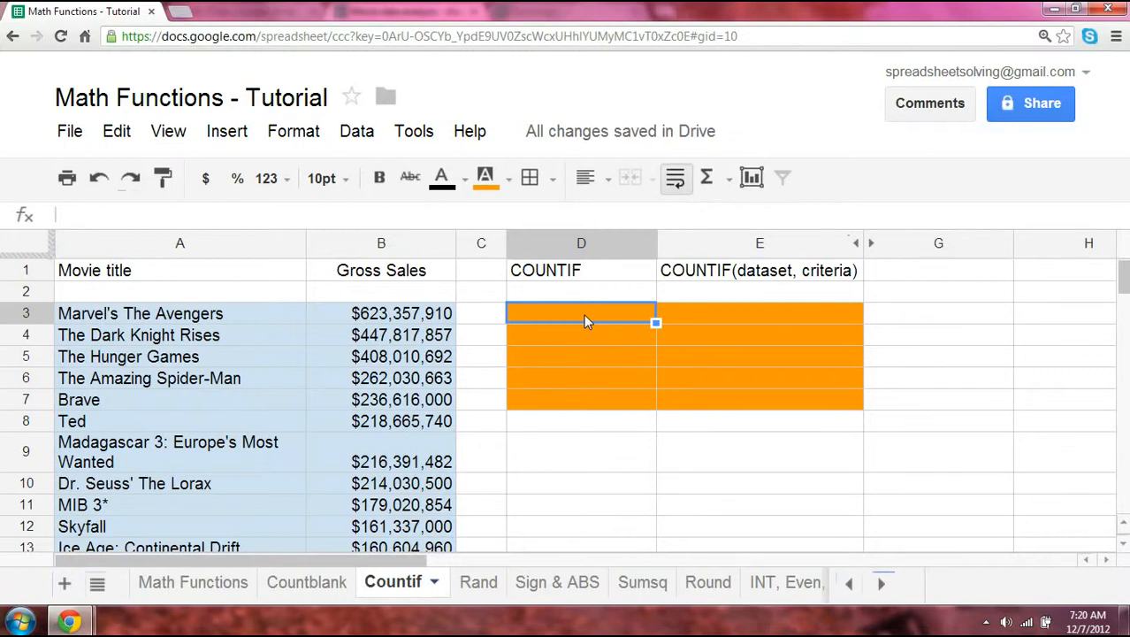
type("movies with \"the\"")
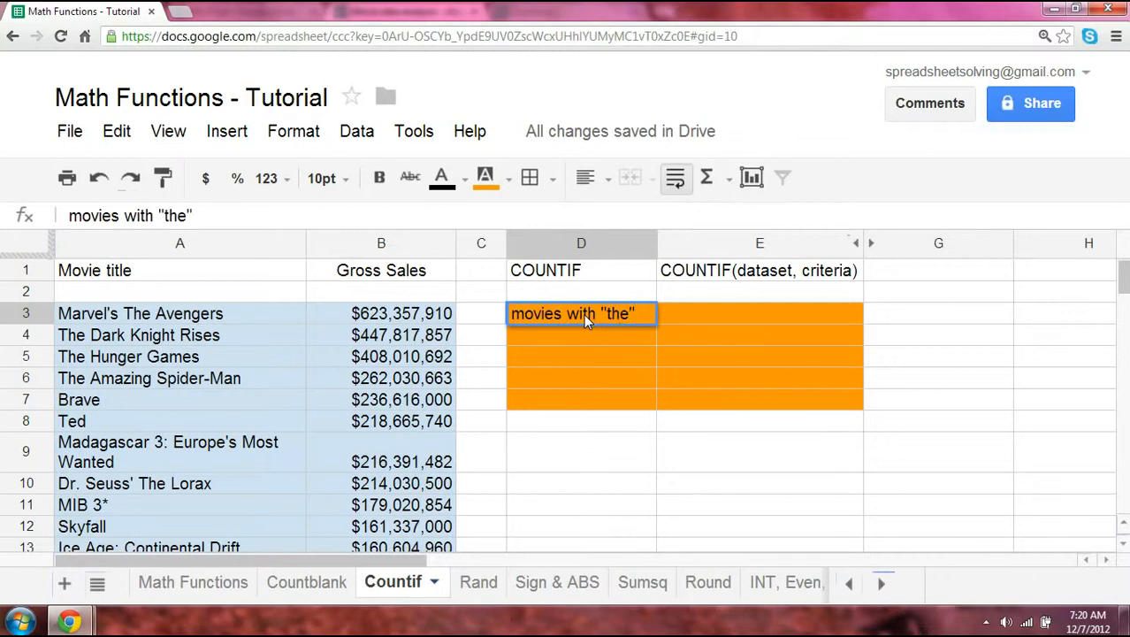
key("Return")
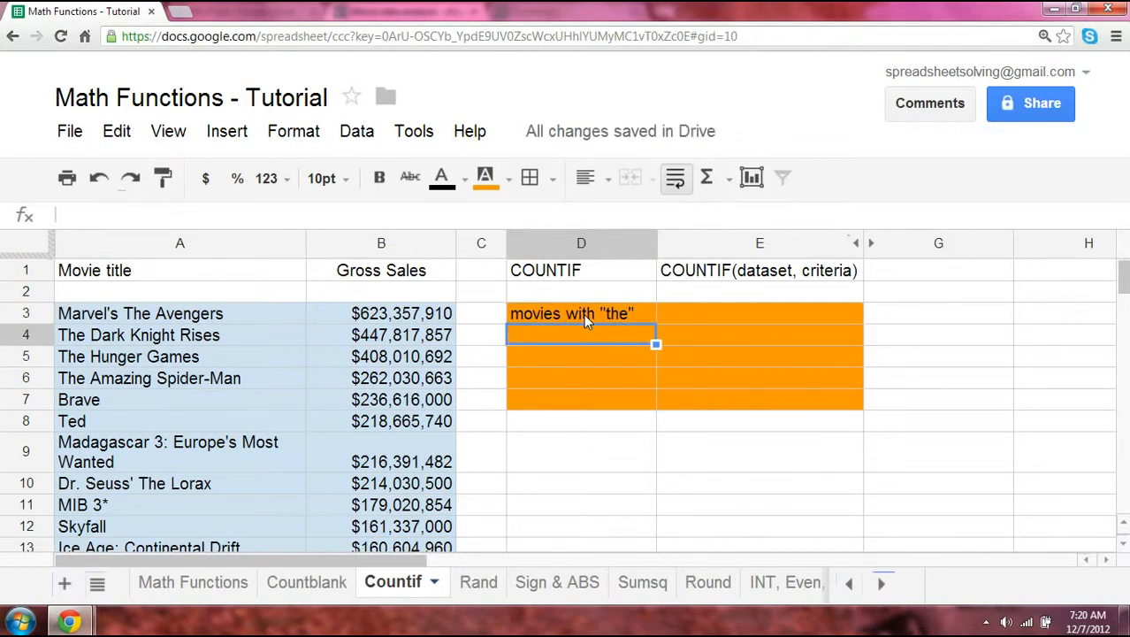
Step: In E3, count the movie titles starting with "the" using the formula =countif(A3:A102, "the*")
key("Up")
key("Right")
key("Return")
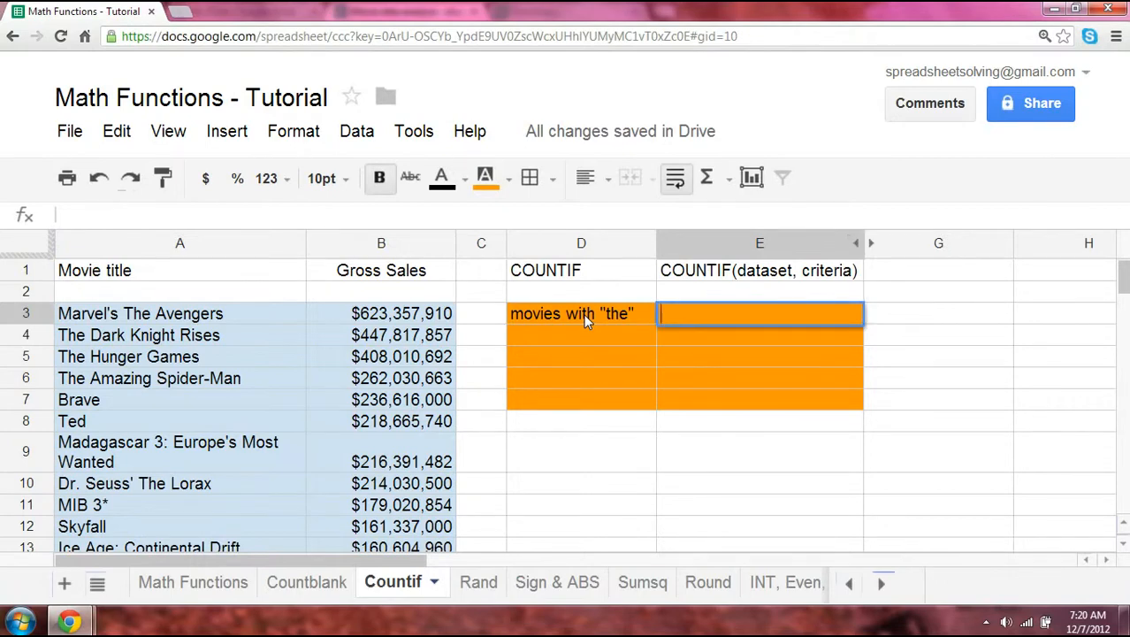
type("=countif(")
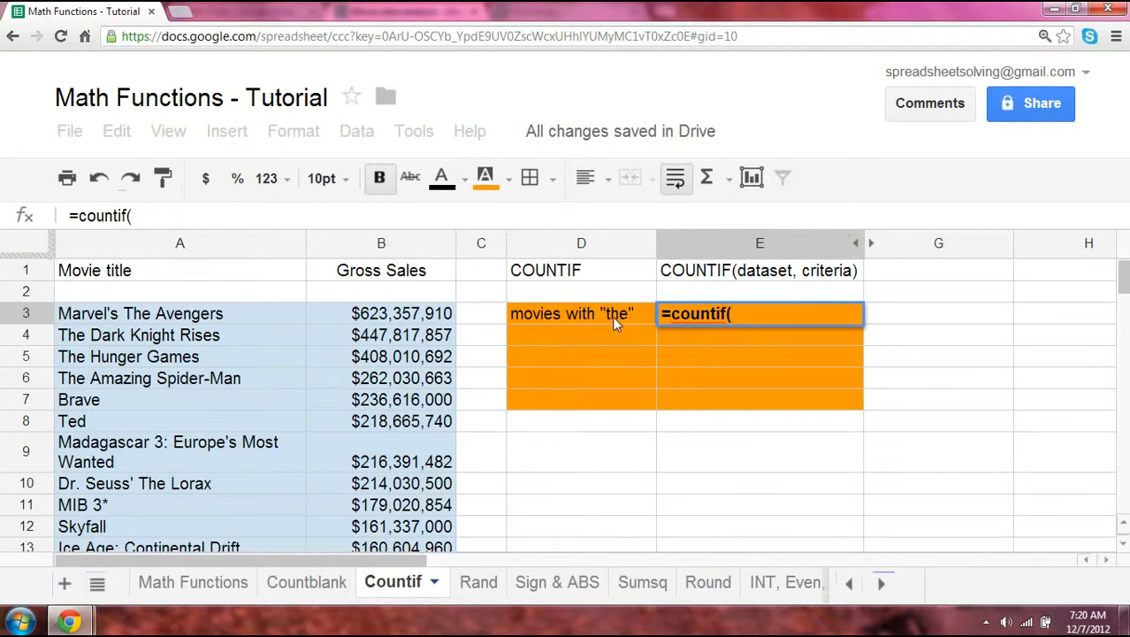
left_click(225, 315)
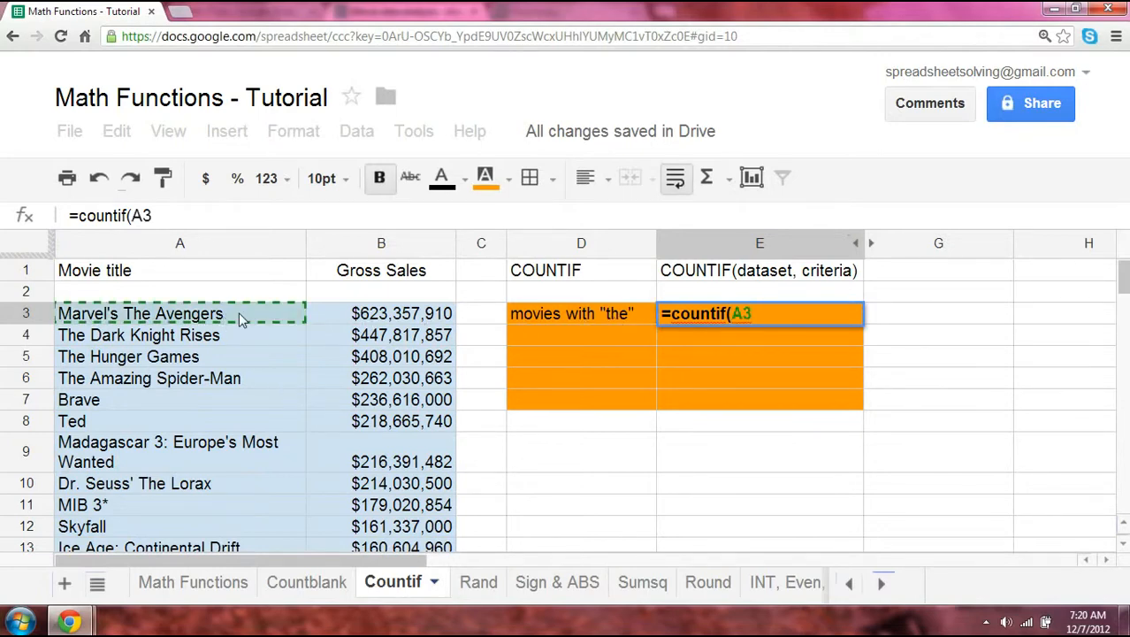
key("ctrl+shift+Down")
type(",")
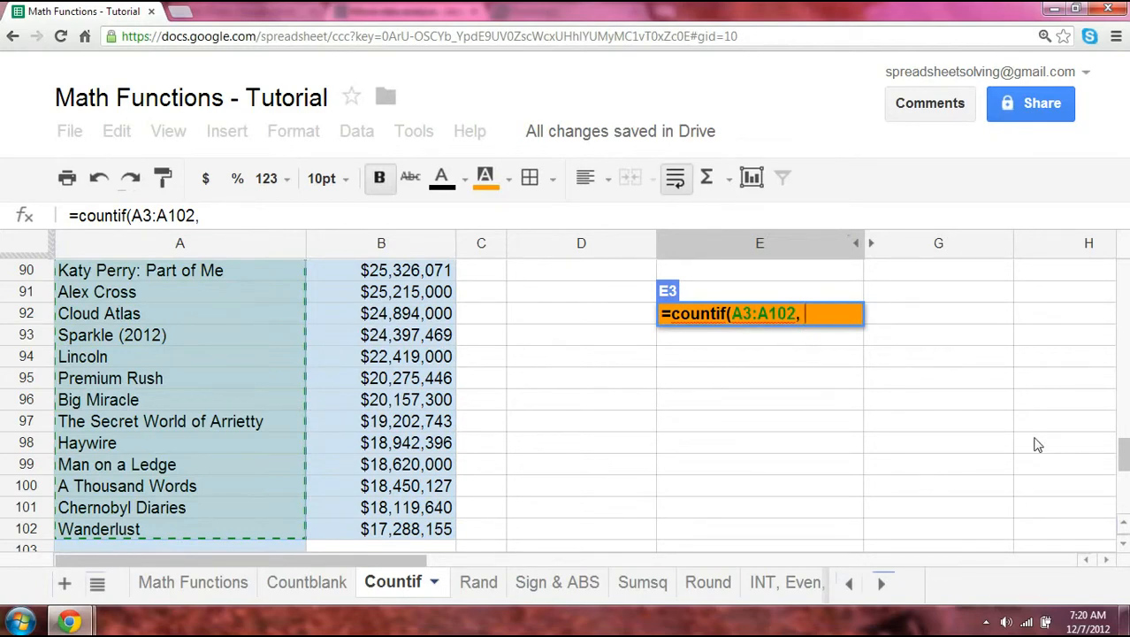
left_click_drag(1122, 452, 1123, 276)
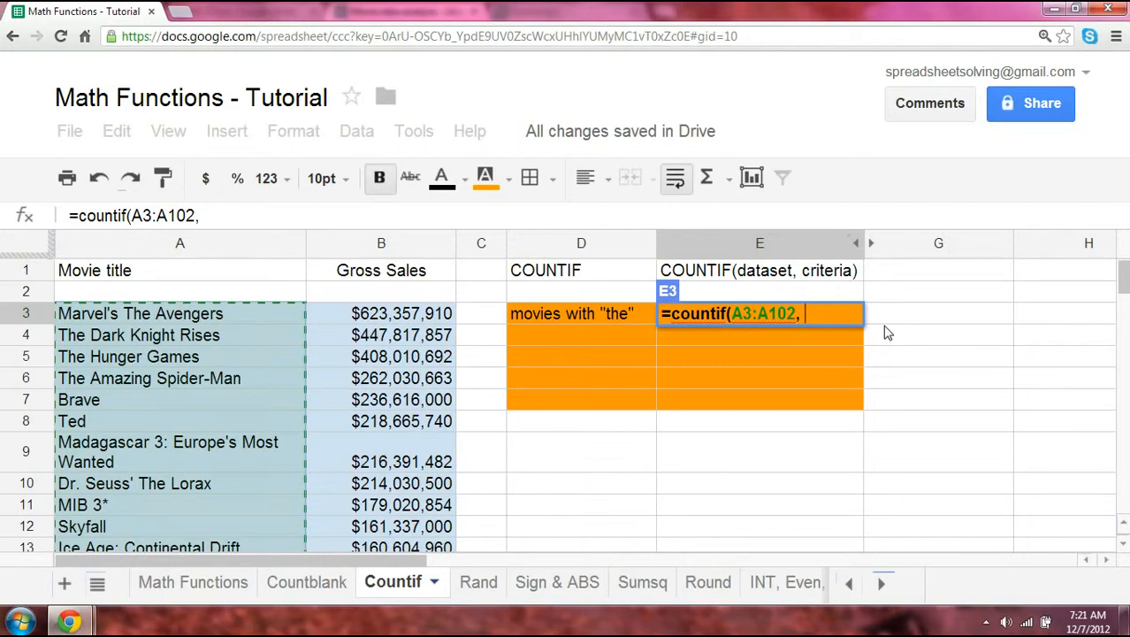
type("\"the")
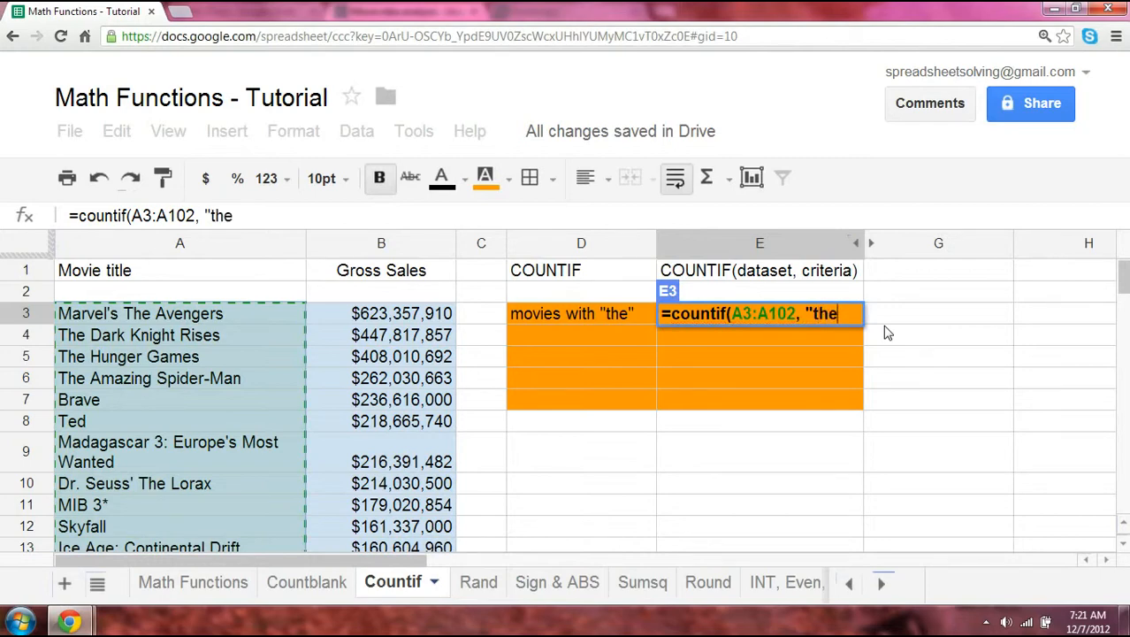
type("*\")")
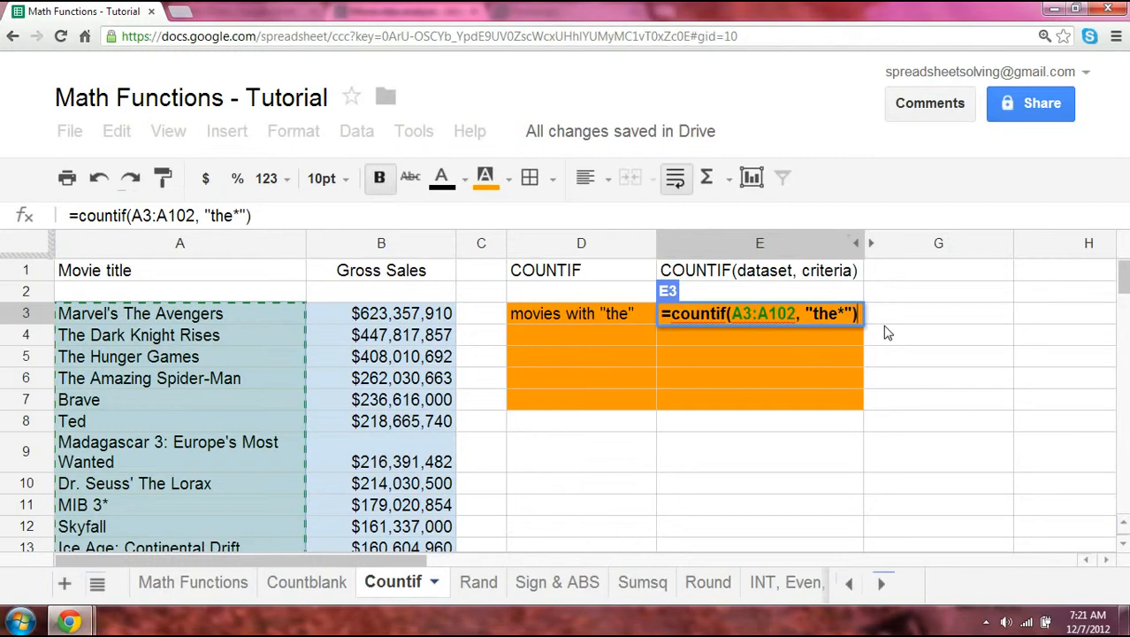
key("Return")
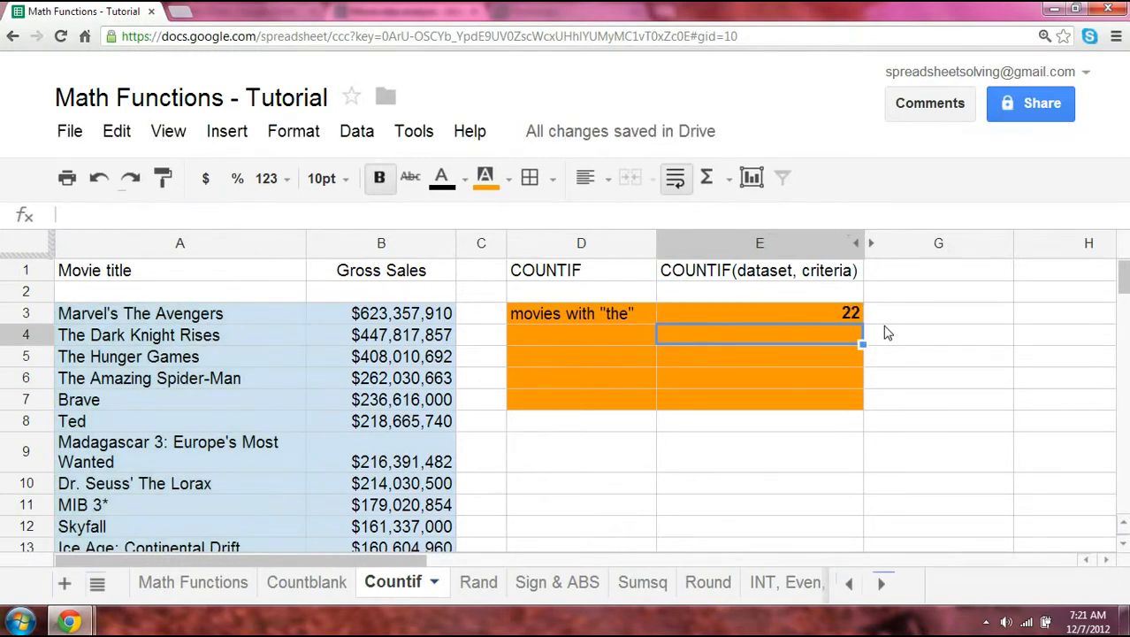
key("Up")
key("Left")
key("Left")
key("Left")
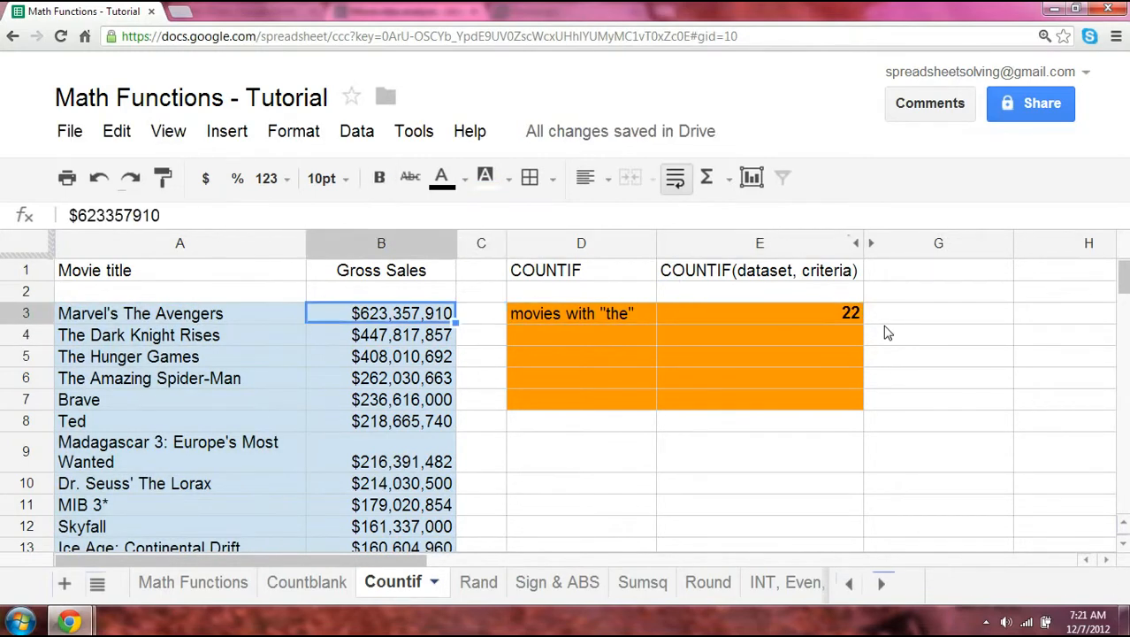
key("Left")
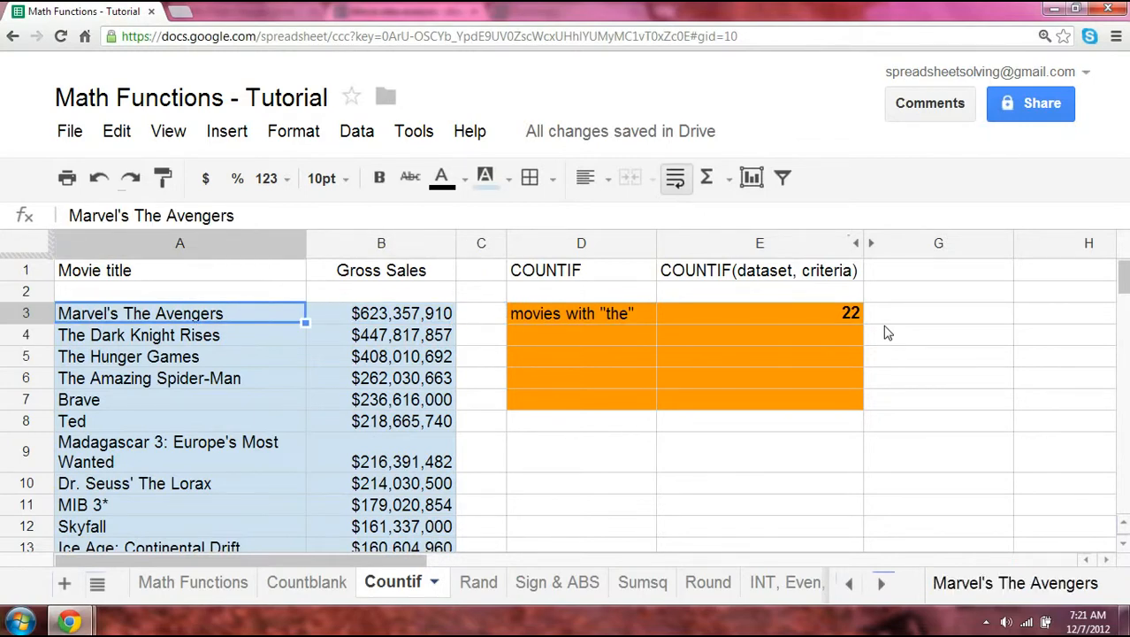
key("Right")
key("Right")
key("Right")
key("Right")
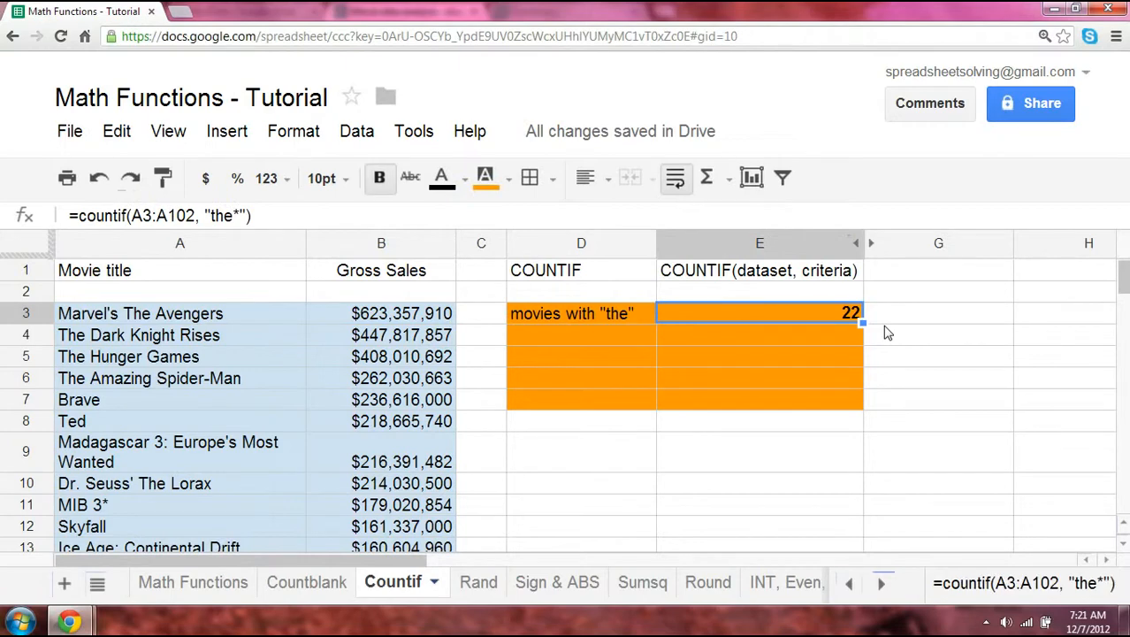
key("Left")
key("Left")
key("Right")
key("Down")
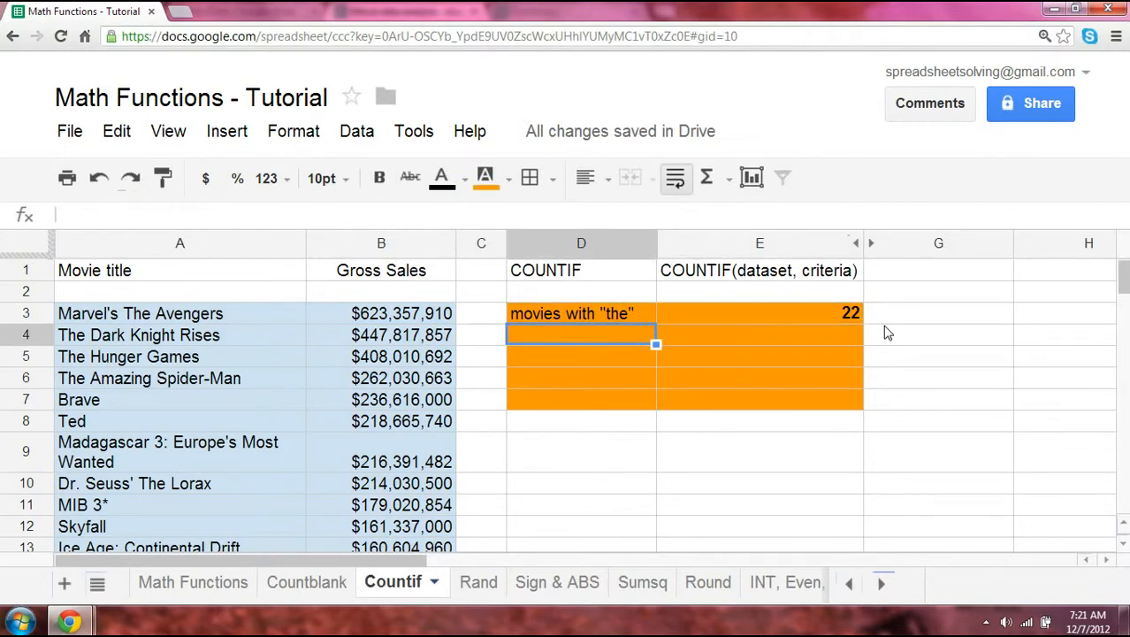
Step: Replace the movie titles in A8 (Ted) and A10 (Dr. Seuss' The Lorax) with a single asterisk each
key("Left")
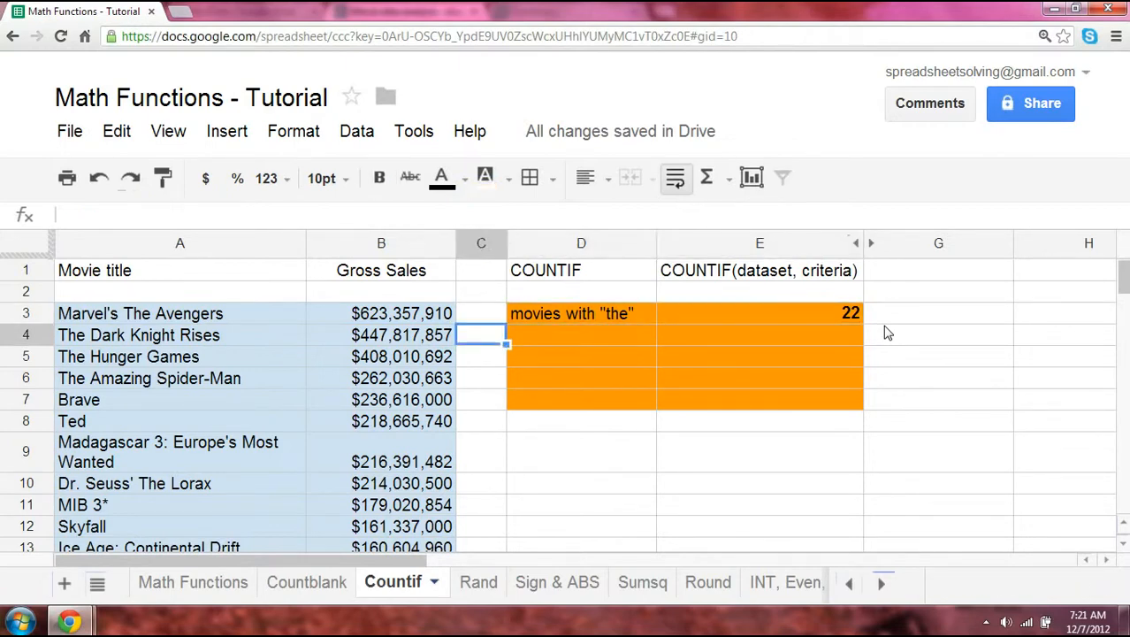
key("Left")
key("Left")
key("Down")
key("Down")
key("Down")
key("Down")
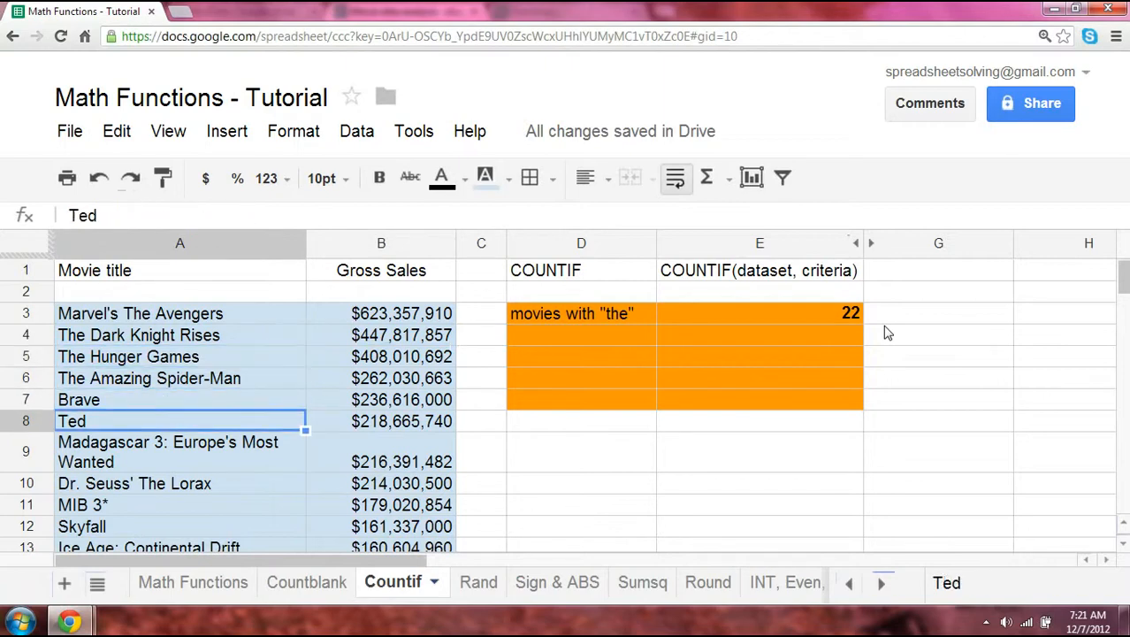
type("*")
key("Return")
key("Down")
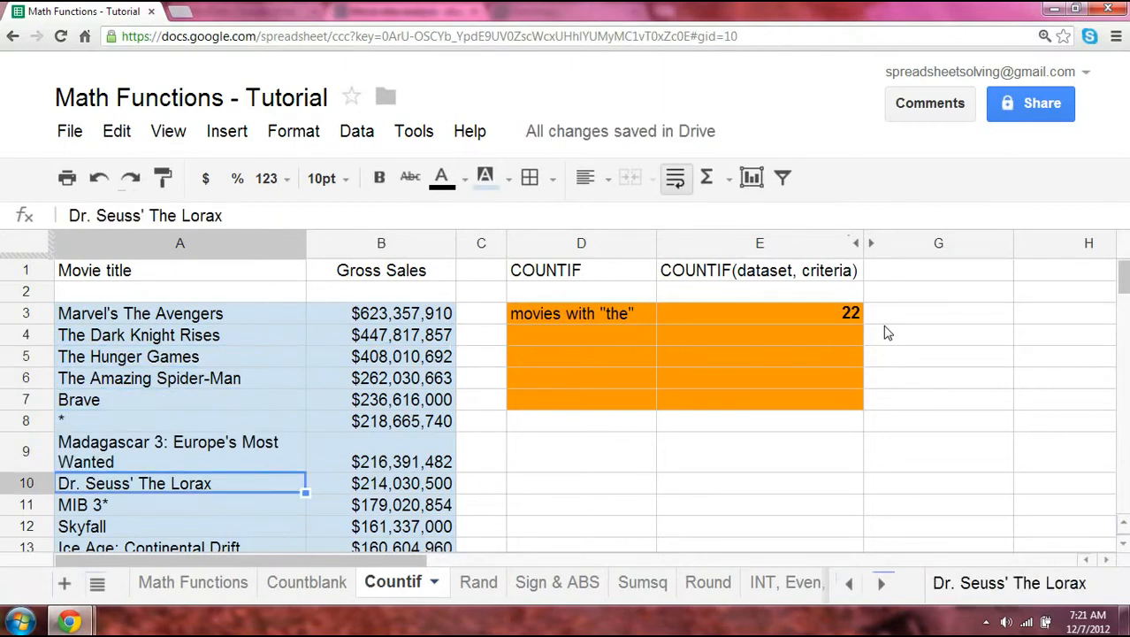
type("*")
key("Return")
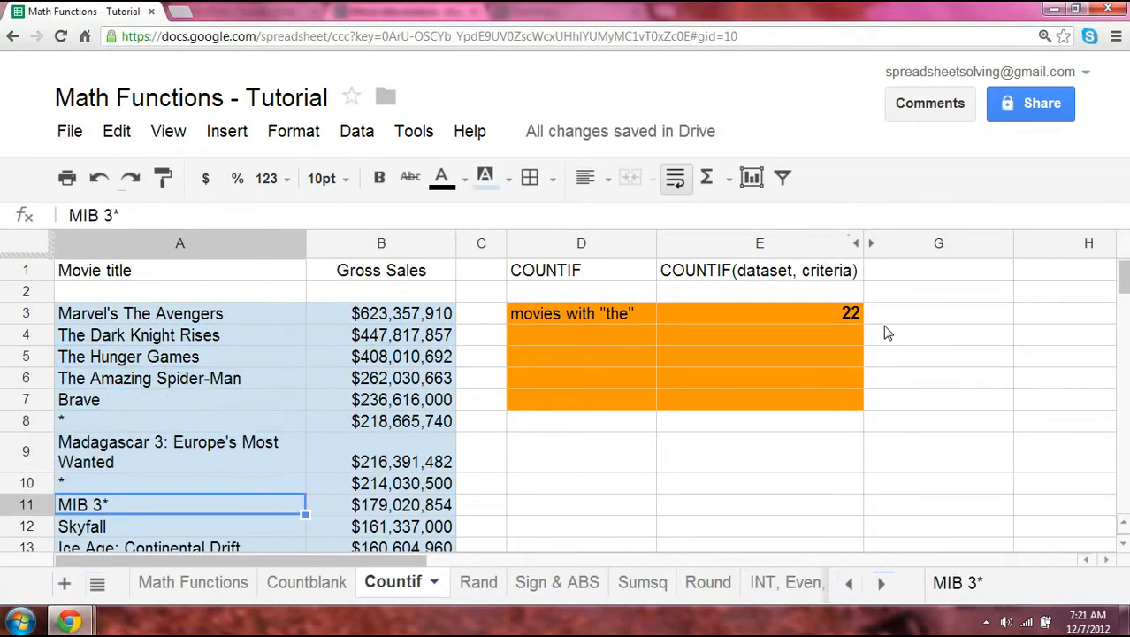
Step: Label cell D4 with an asterisk (*)
left_click(607, 344)
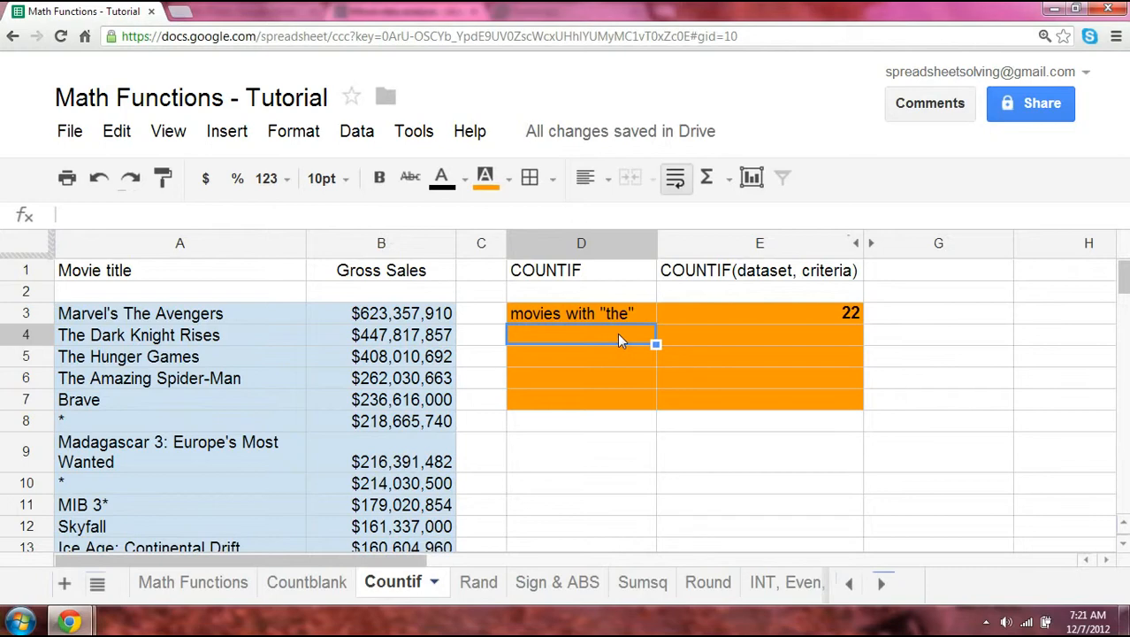
type("*")
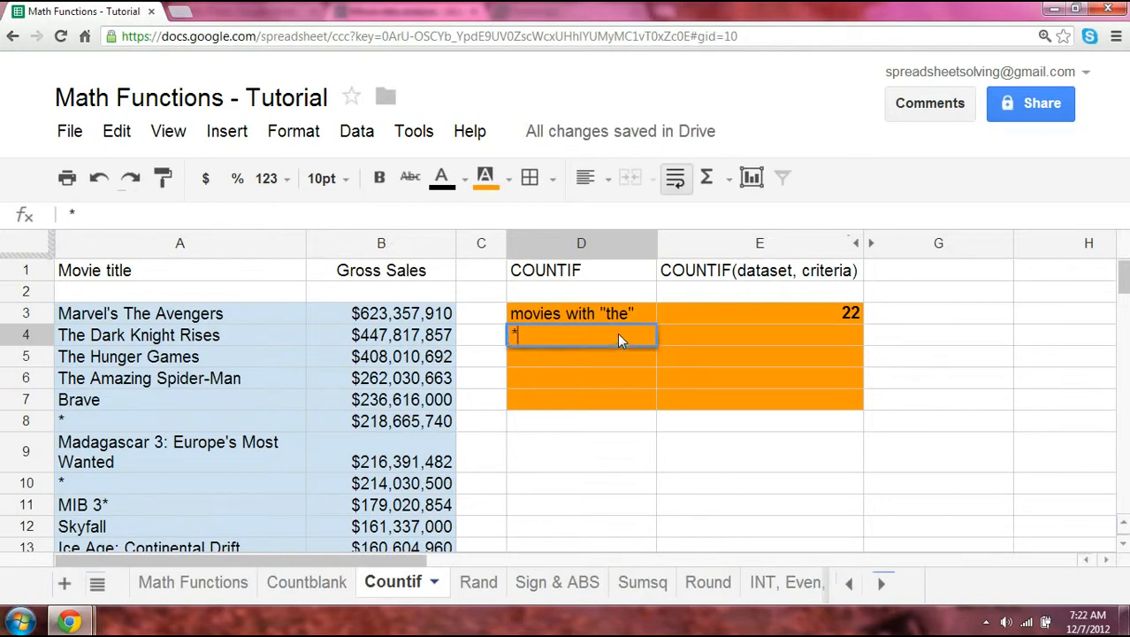
key("Return")
Step: In E4, count the cells containing only a literal asterisk using the formula =countif(A3:A102, "~*")
key("Up")
key("Right")
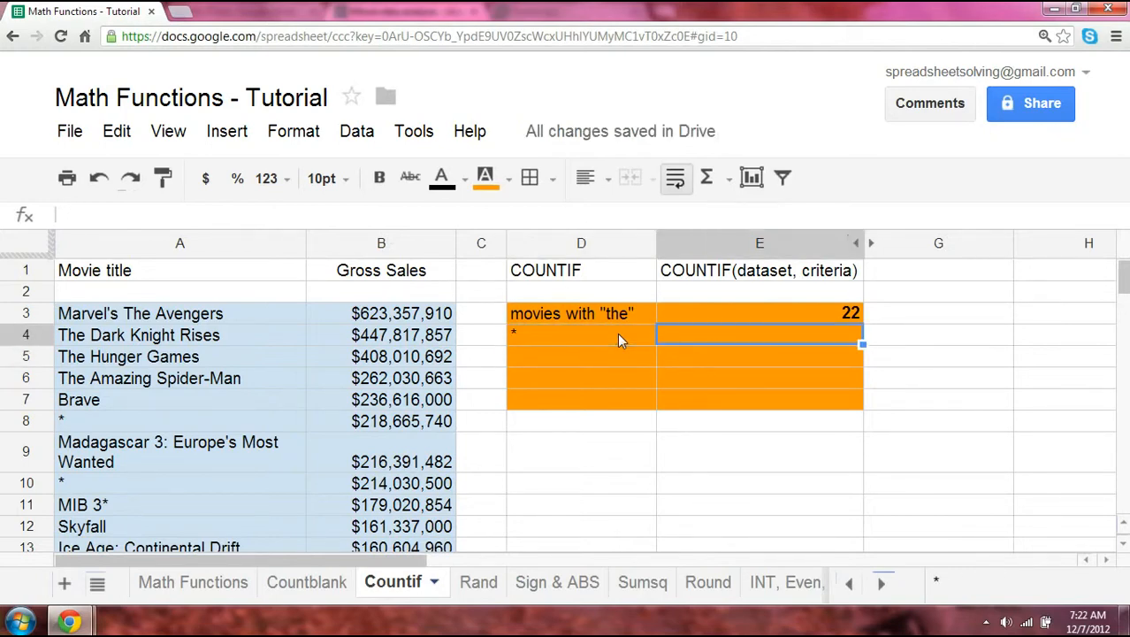
type("=countif(")
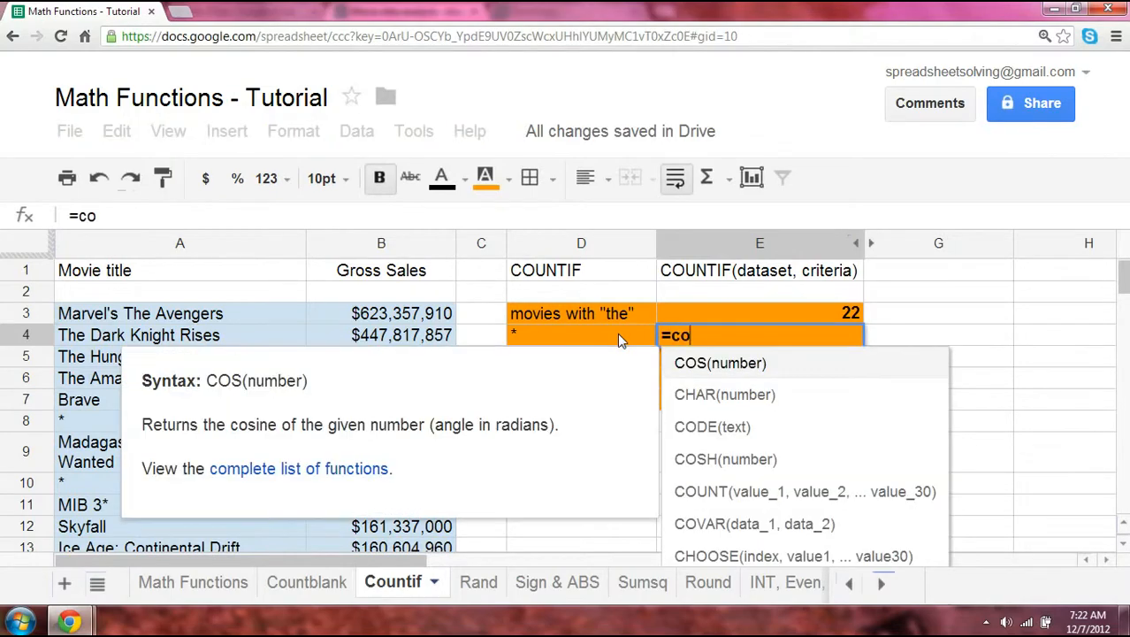
key("Left")
key("Left")
key("Left")
key("Left")
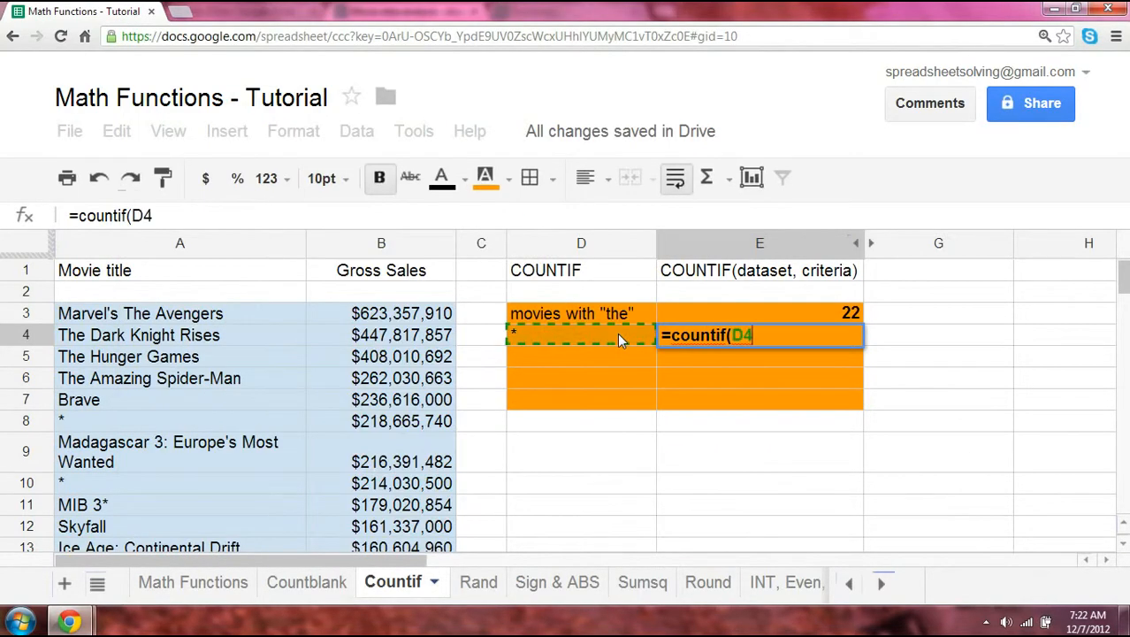
key("Up")
key("ctrl+shift+Down")
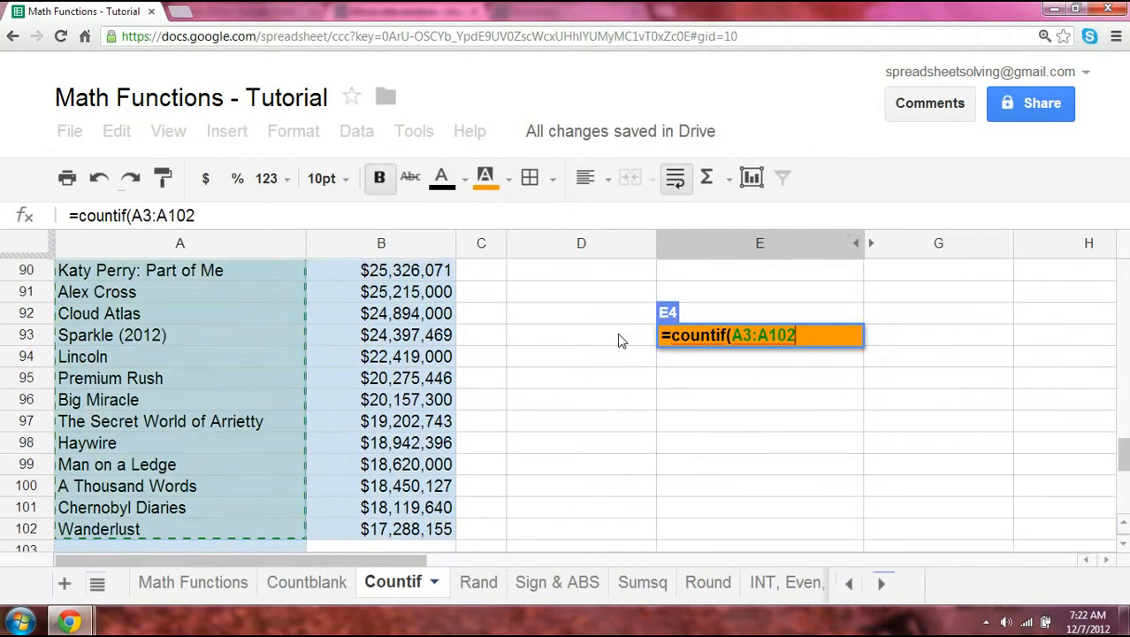
type(",")
left_click_drag(1122, 455, 1125, 282)
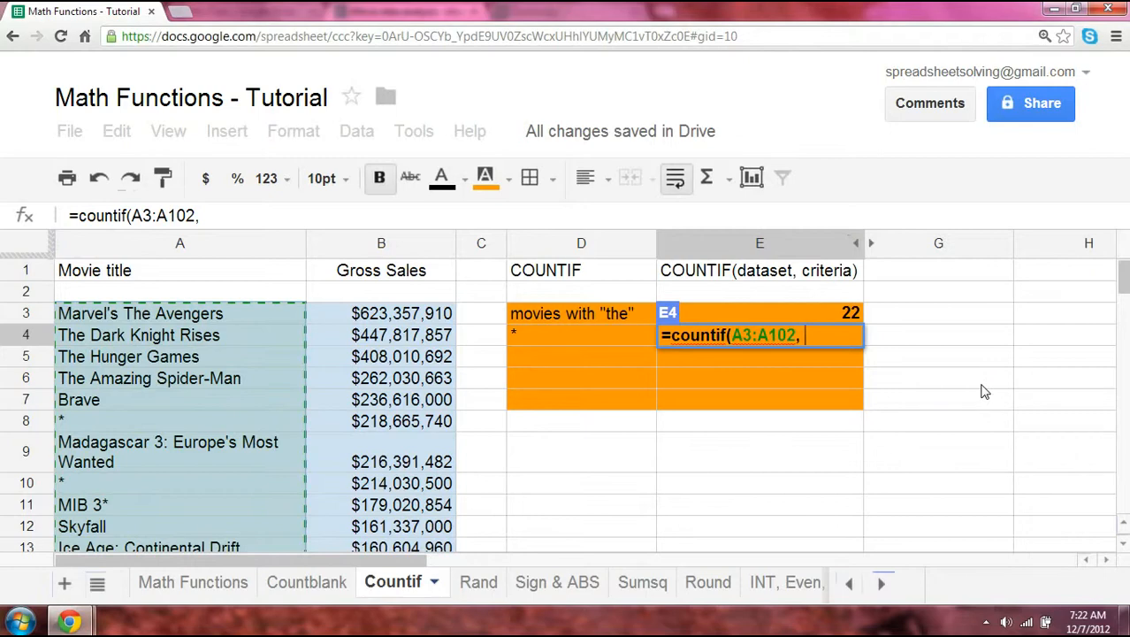
type("\"~*")
type("\")")
key("Return")
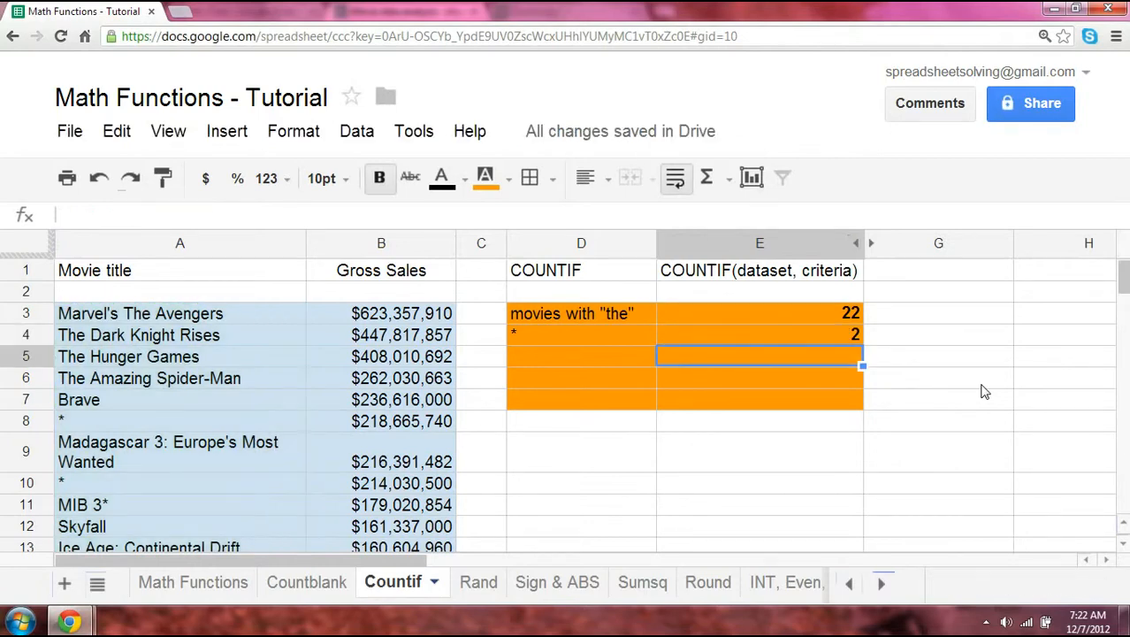
left_click(354, 459)
left_click(193, 444)
left_click(190, 487)
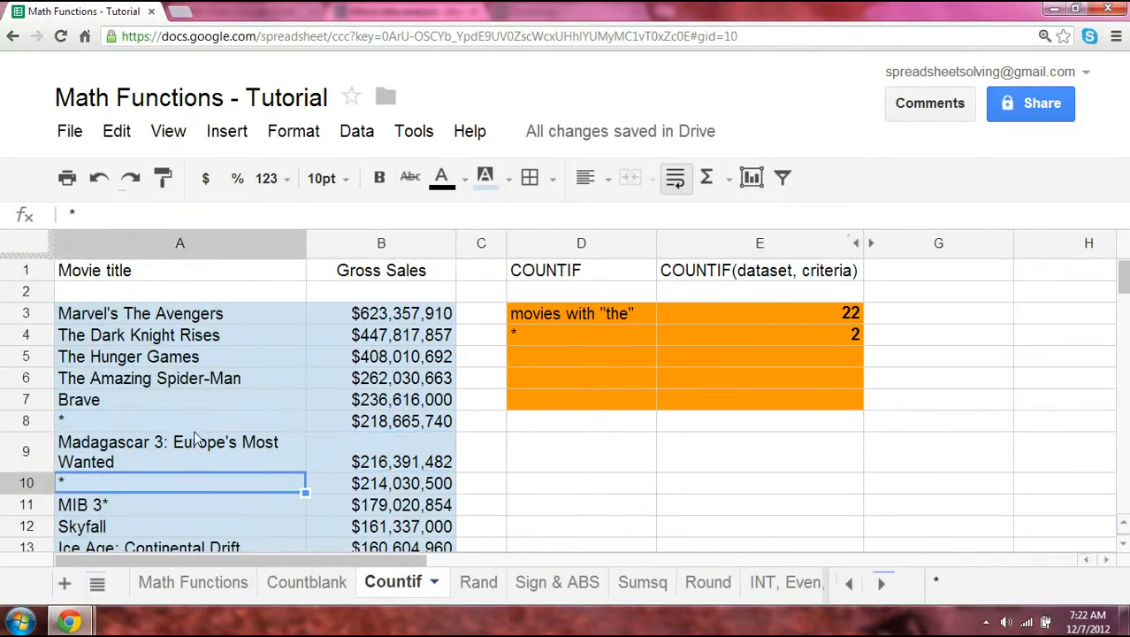
left_click(194, 424)
left_click(759, 337)
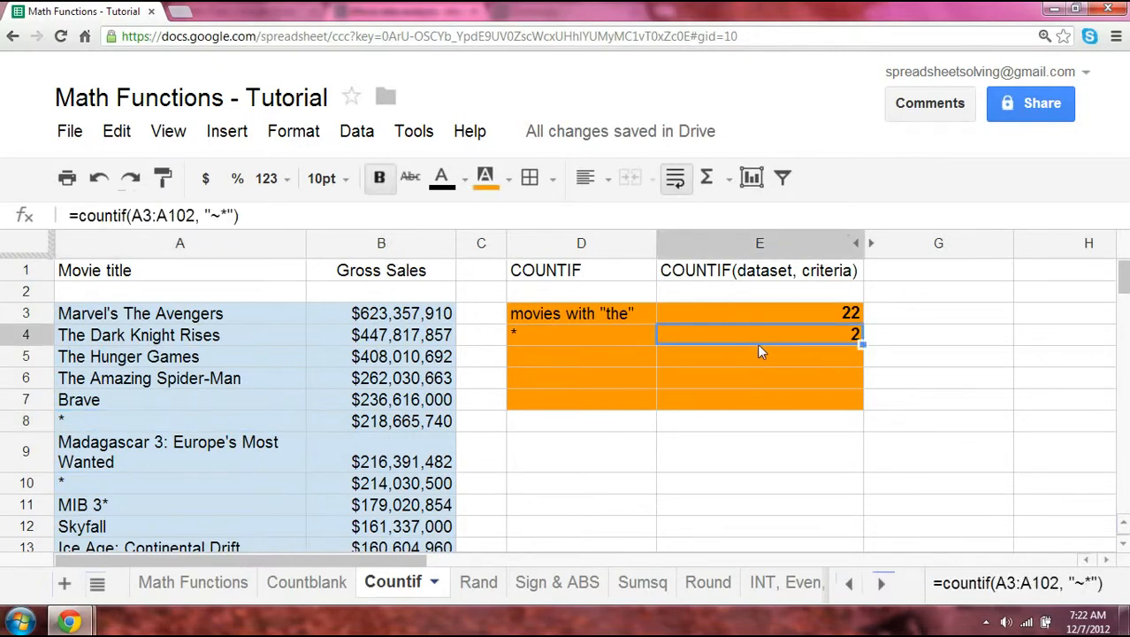
Step: Enter the gross sales amount $623,357,910 in D6 as the value to count
left_click(624, 383)
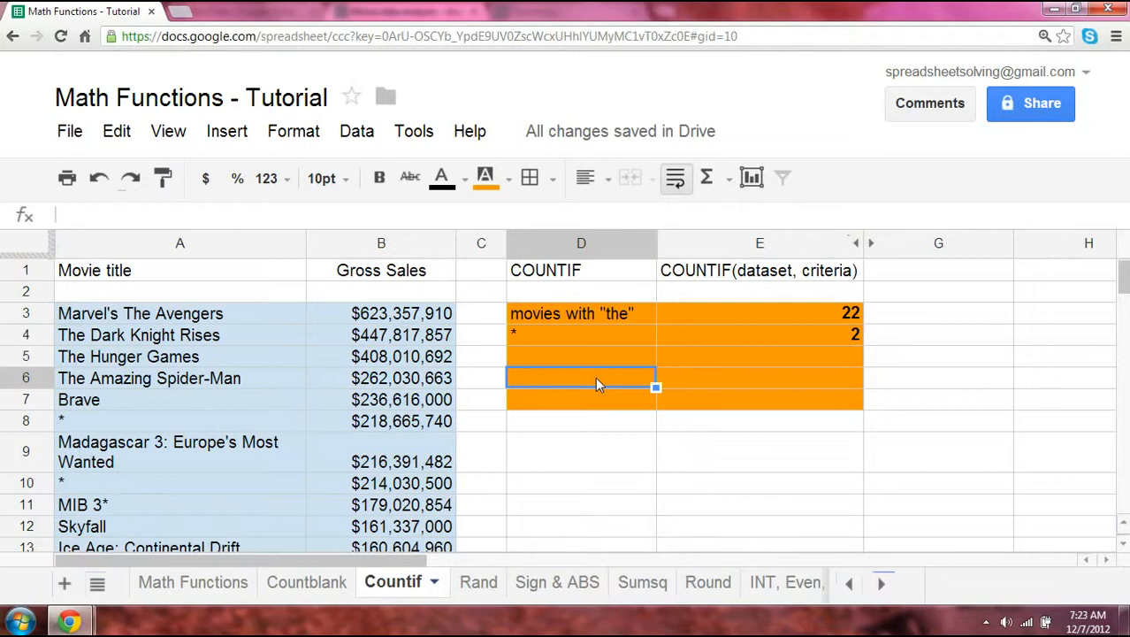
type("$623")
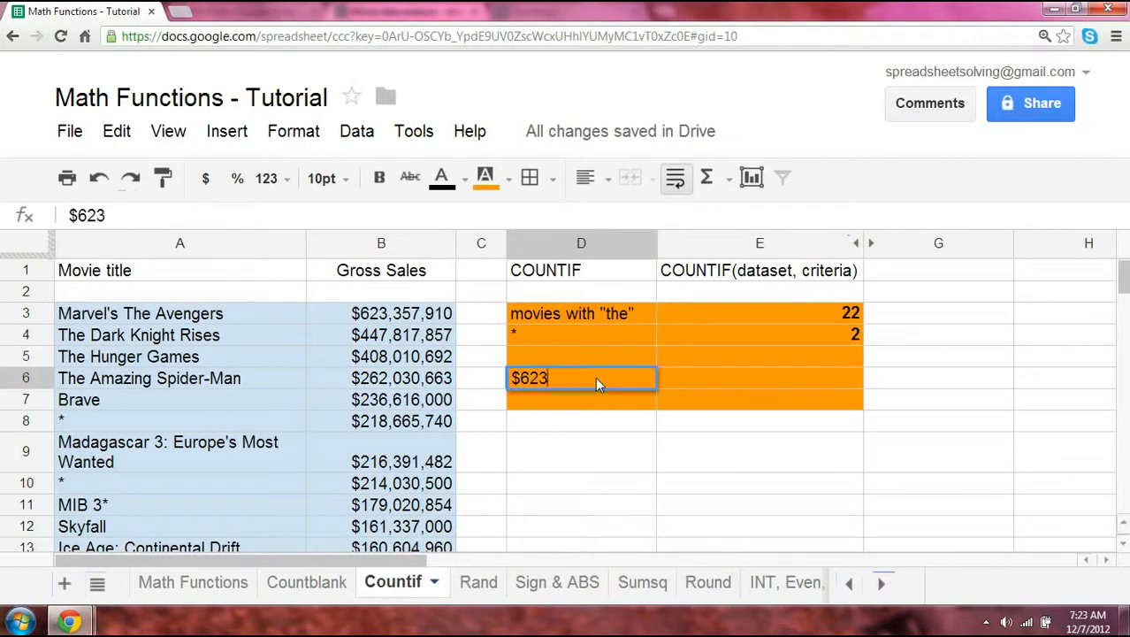
type(",357,910")
key("Return")
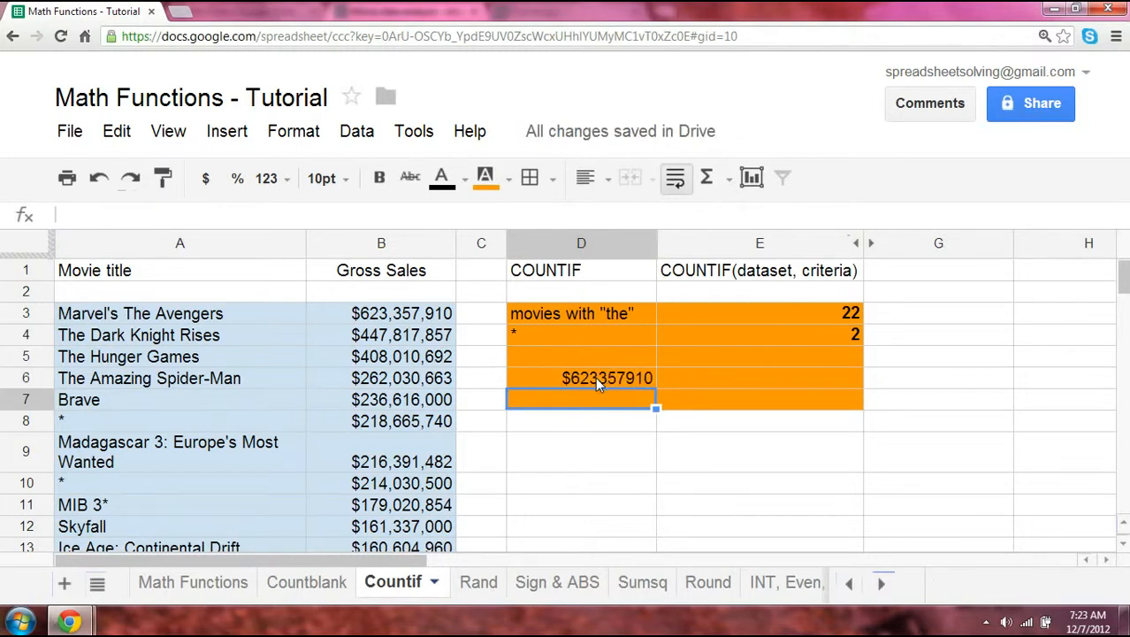
Step: Start a COUNTIF formula in E6 with the gross sales range B3:B102 as its dataset
key("Up")
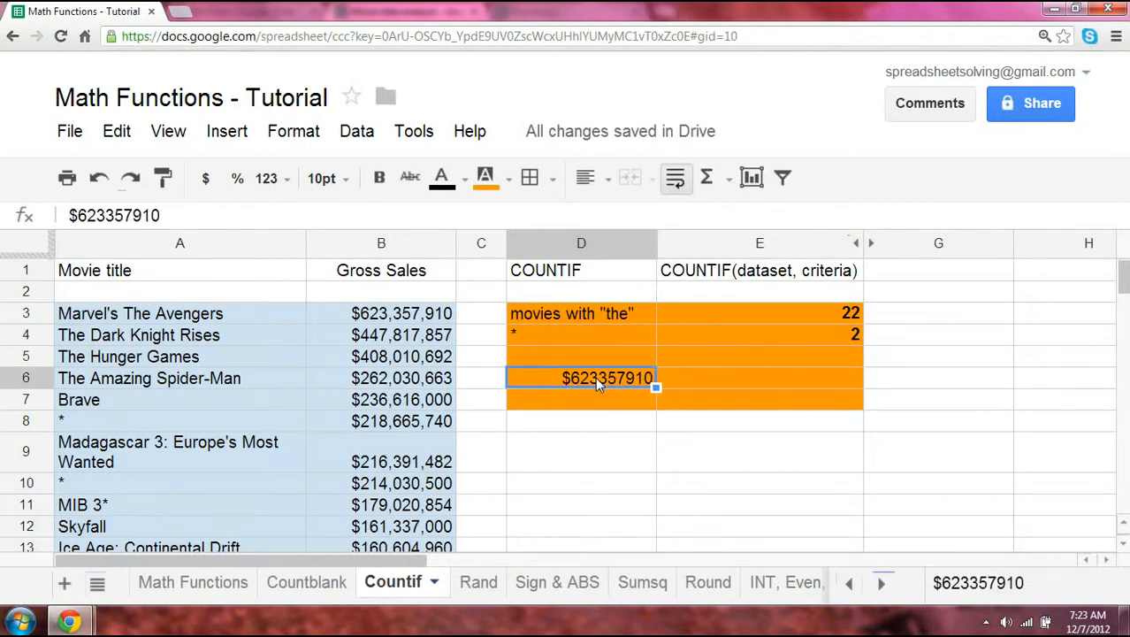
key("Right")
type("=countif(")
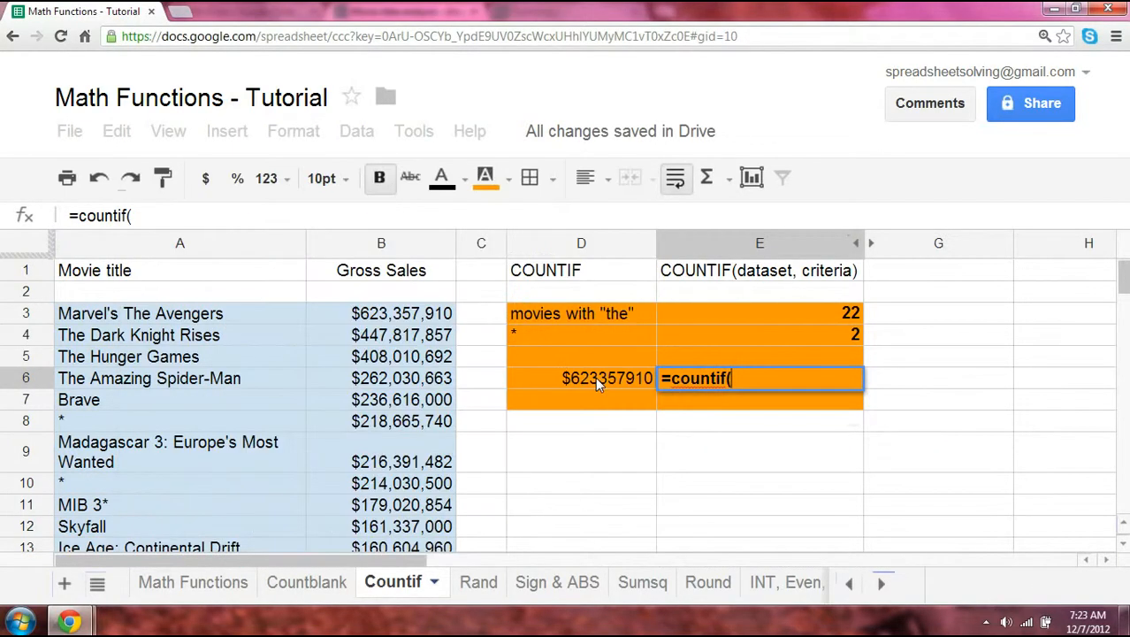
key("Left")
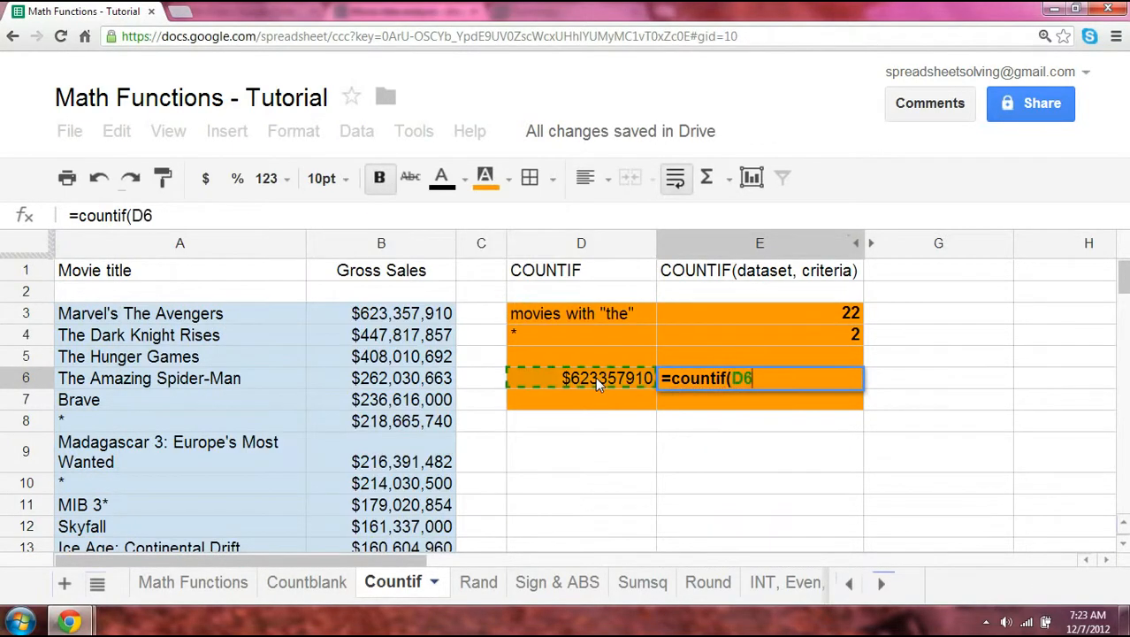
key("Left")
key("Up")
key("Left")
key("Up")
key("Up")
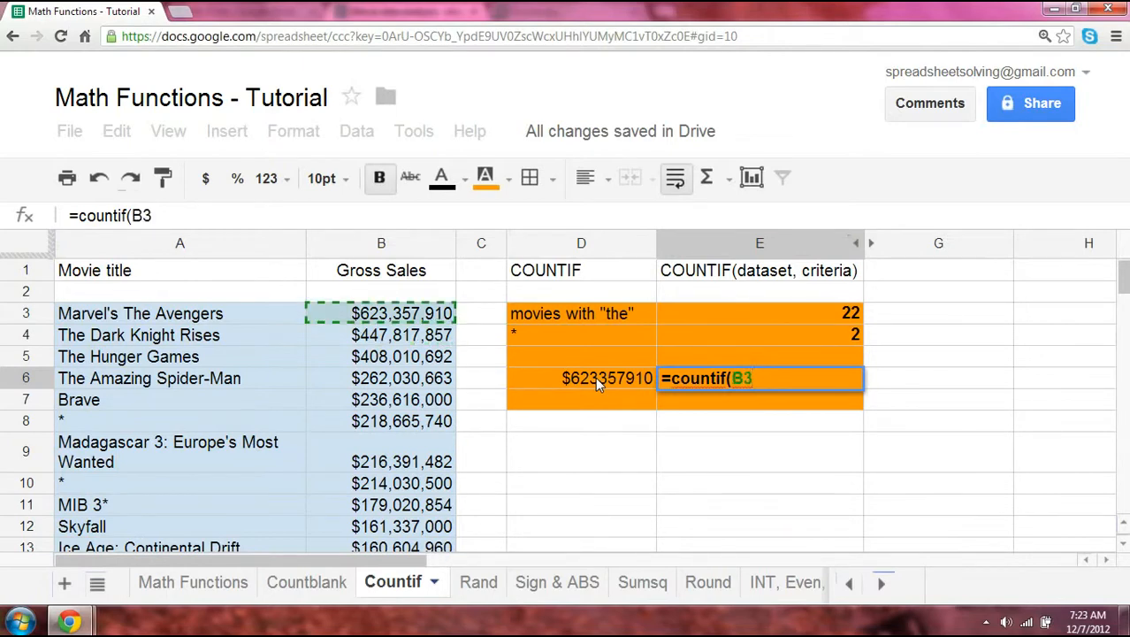
key("ctrl+shift+Down")
type(",")
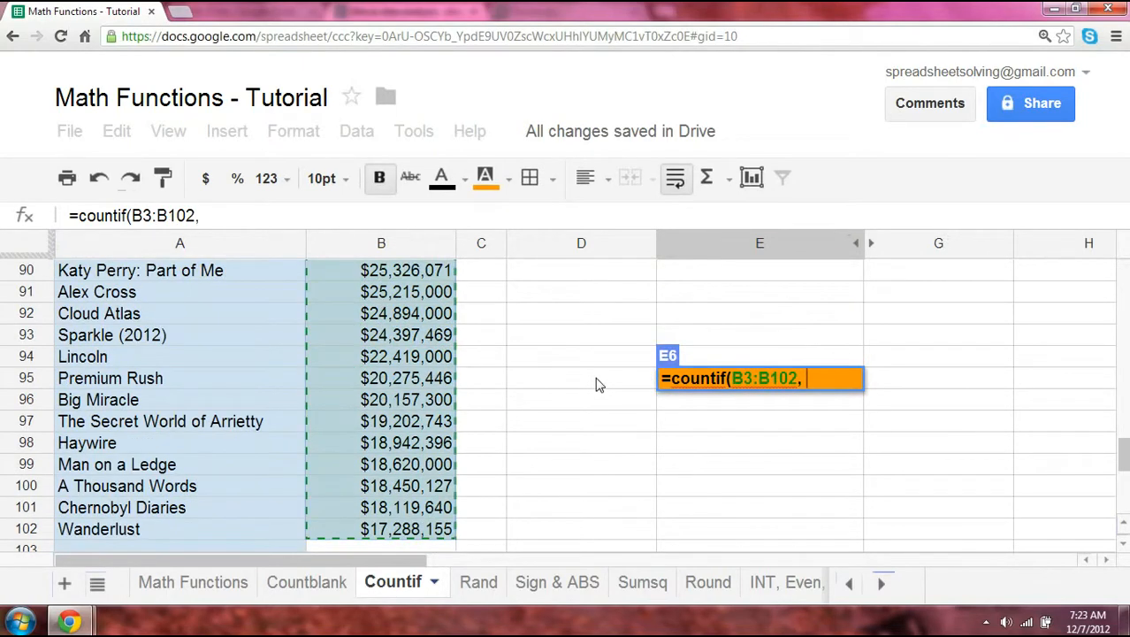
Step: Complete the E6 formula with D6 as the criterion, giving =countif(B3:B102,D6)
key("Up")
key("Up")
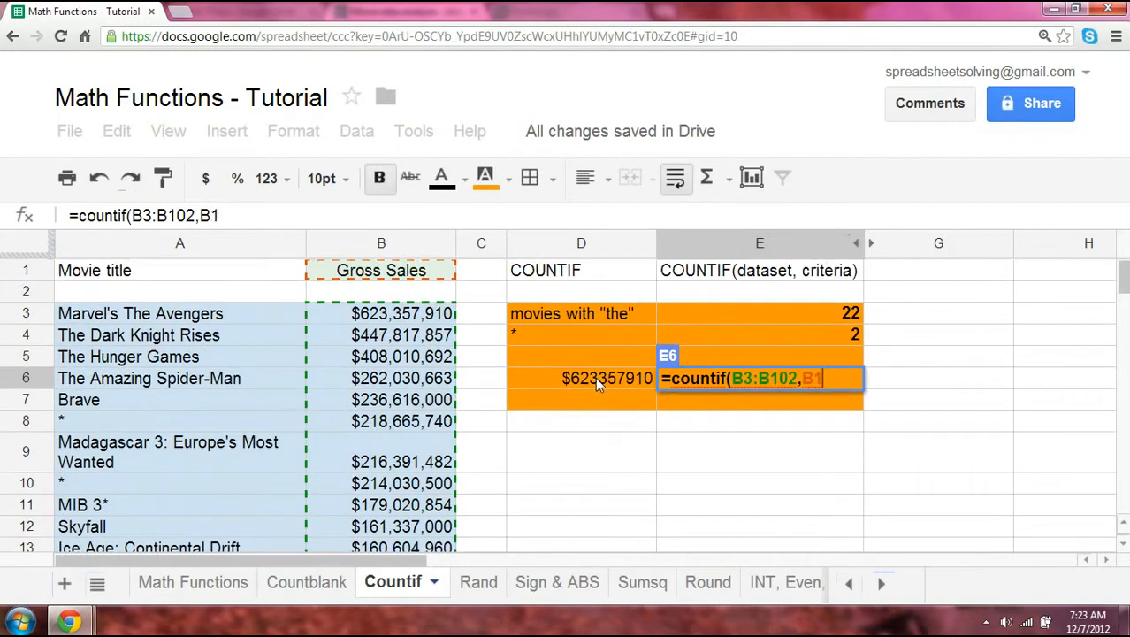
key("Down")
key("Down")
key("Down")
key("Down")
key("Right")
key("Down")
key("Right")
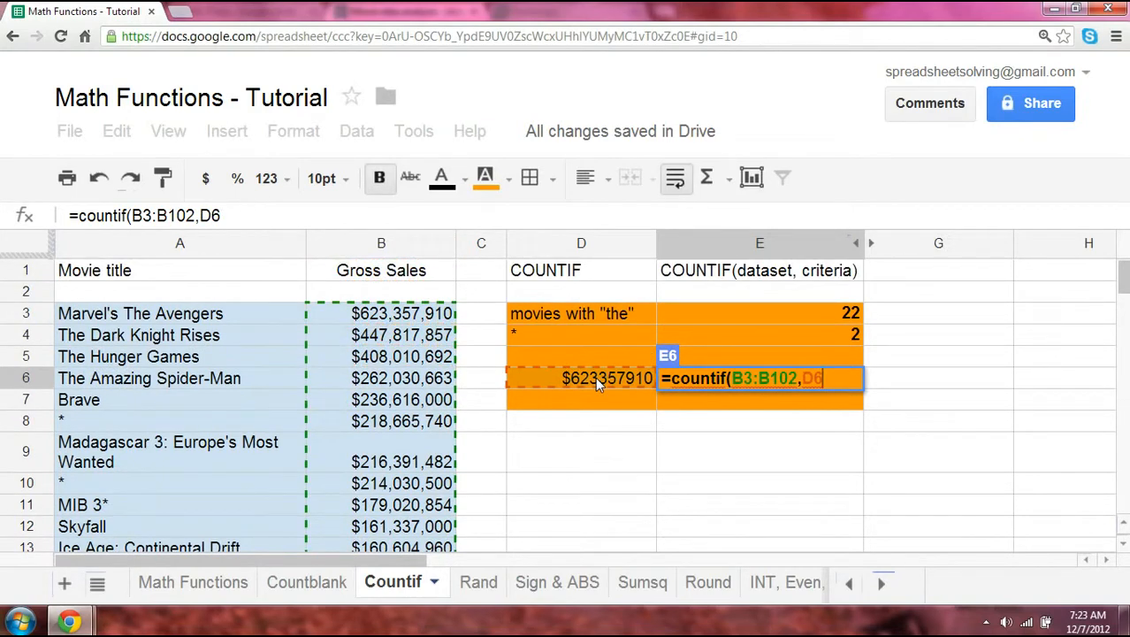
type(")")
key("Return")
left_click(669, 379)
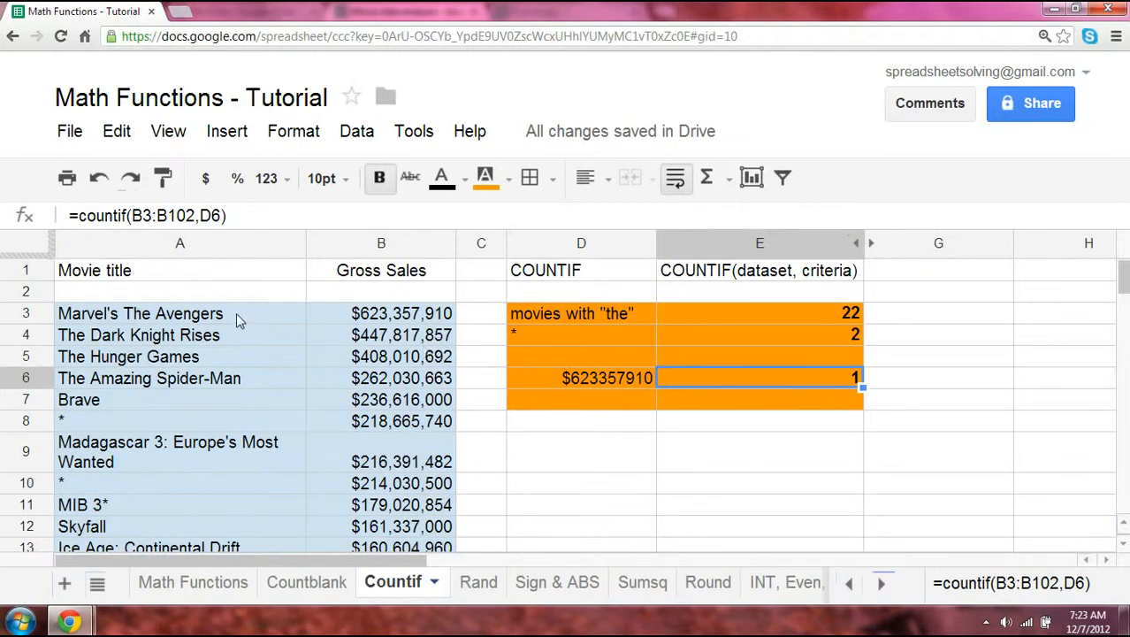
Step: Label cell D7 "> $50,000,000"
left_click(599, 399)
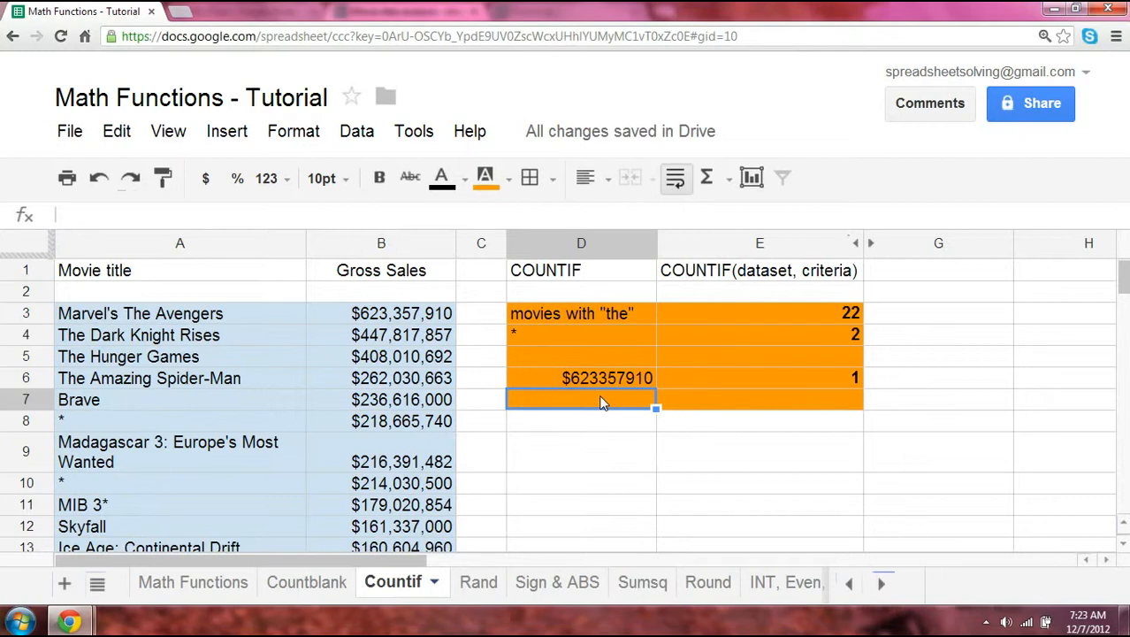
type(">")
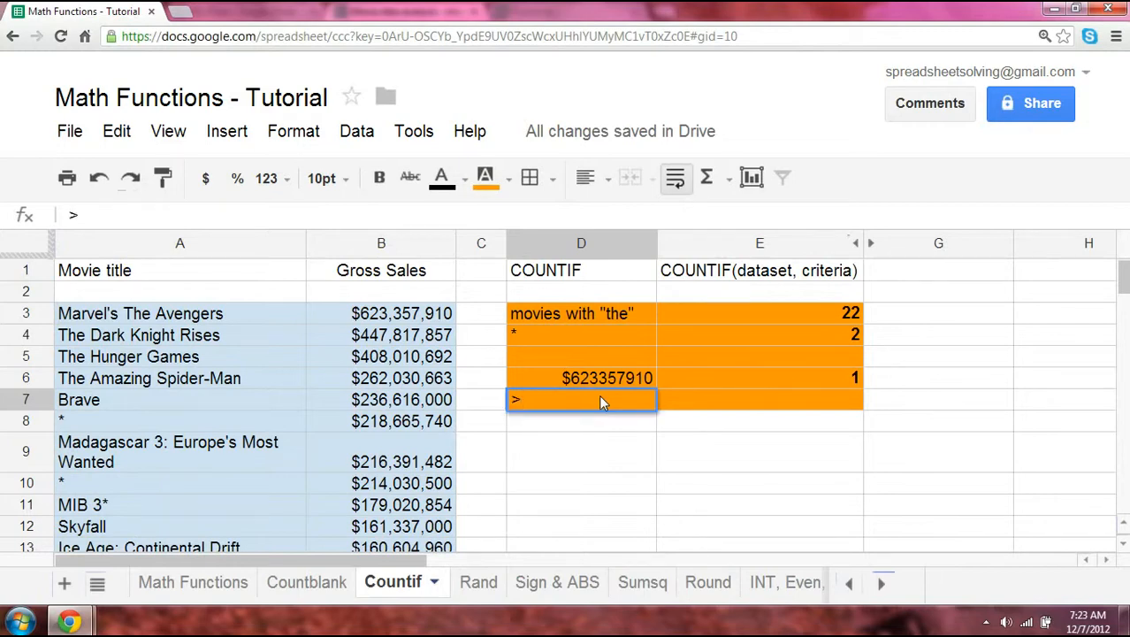
type(" $50,000,0000")
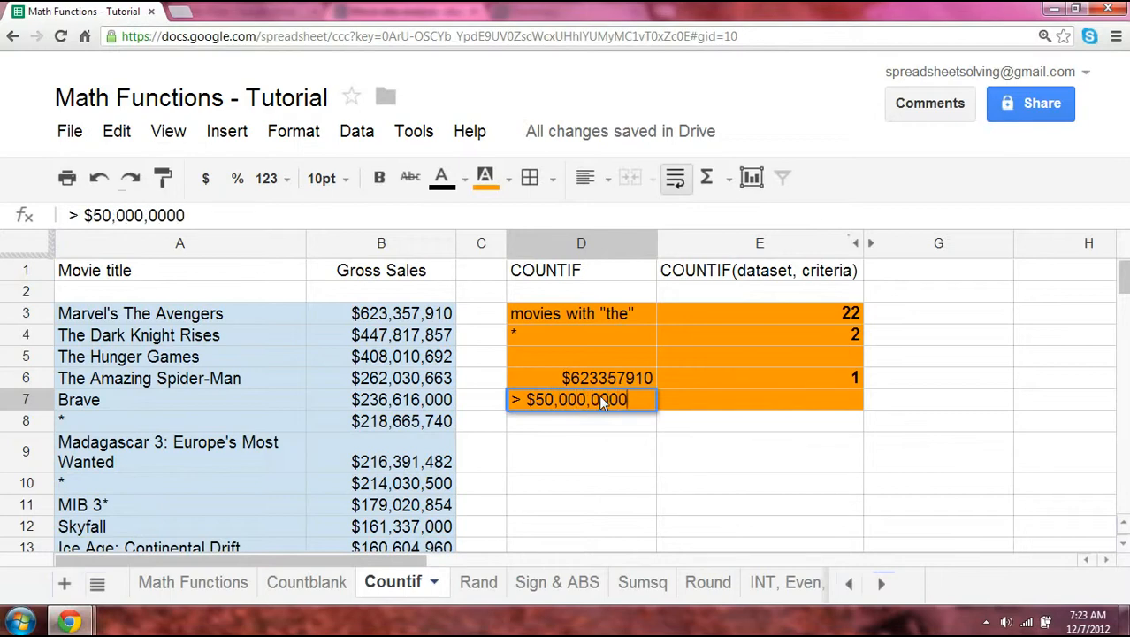
key("Return")
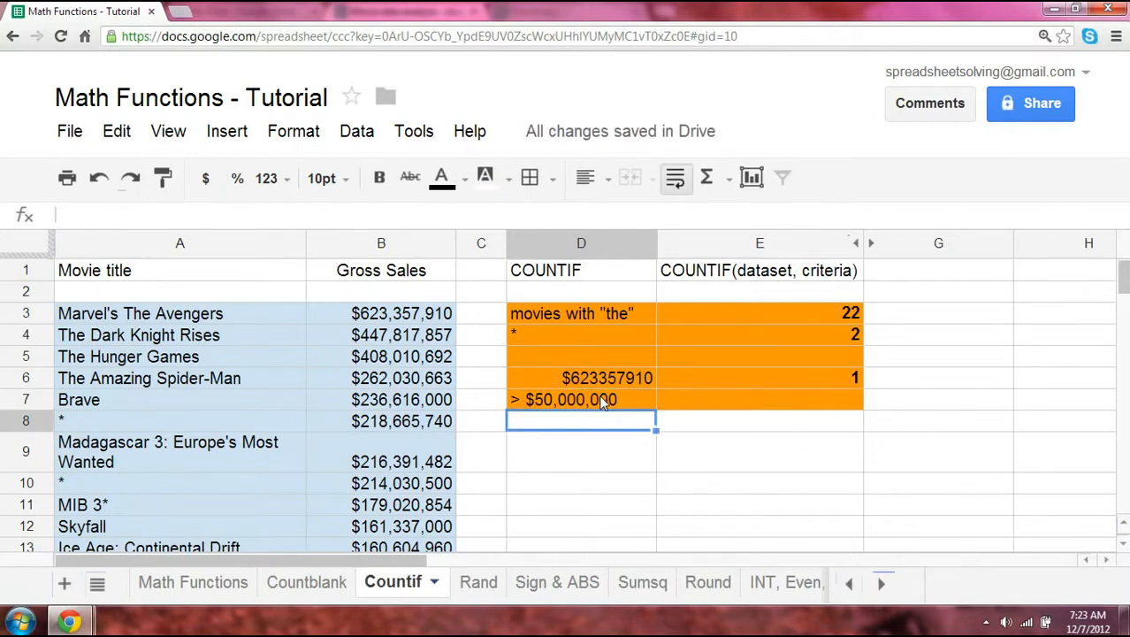
Step: Start a COUNTIF formula in E7 with the gross sales range B3:B102 as its dataset
left_click(604, 400)
left_click_drag(613, 379, 666, 408)
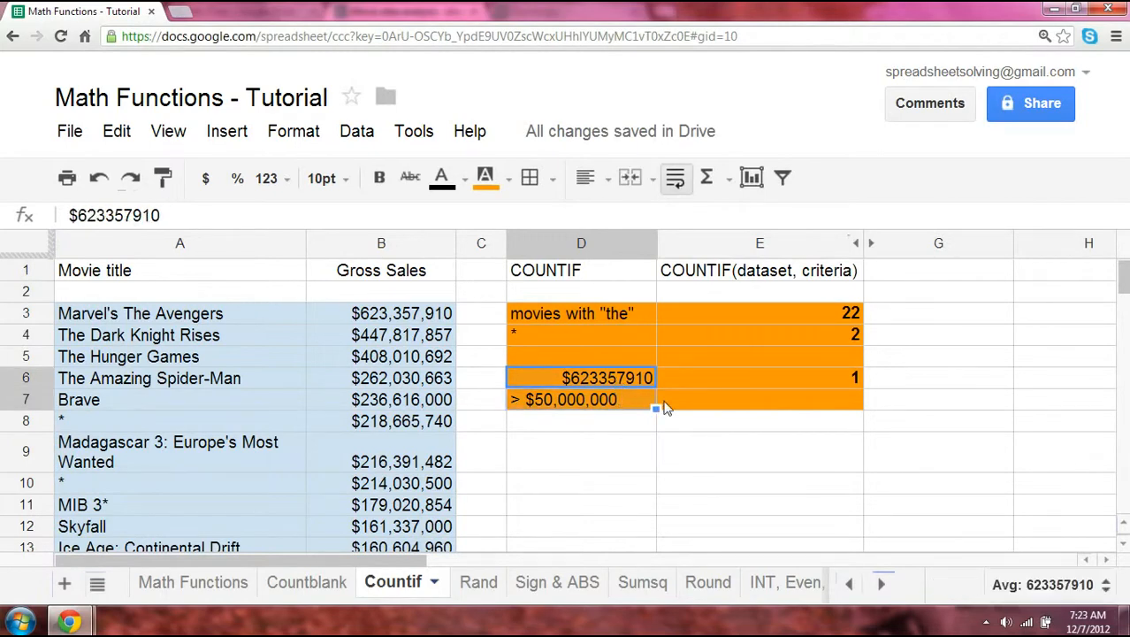
left_click(666, 408)
type("=c")
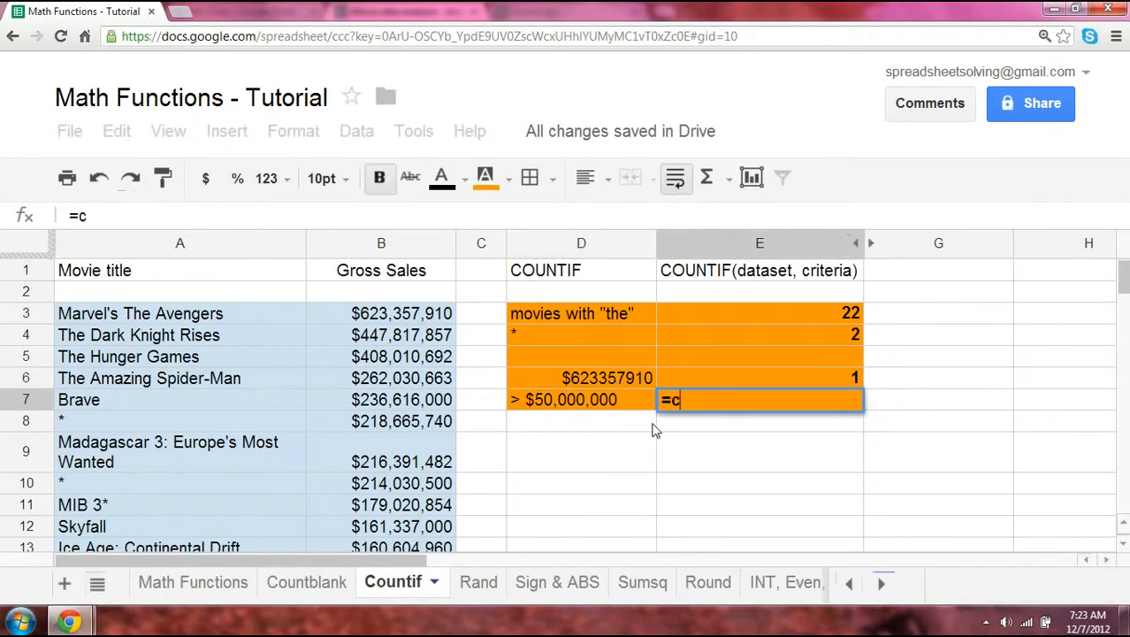
type("ountif(")
key("Left")
key("Left")
key("Left")
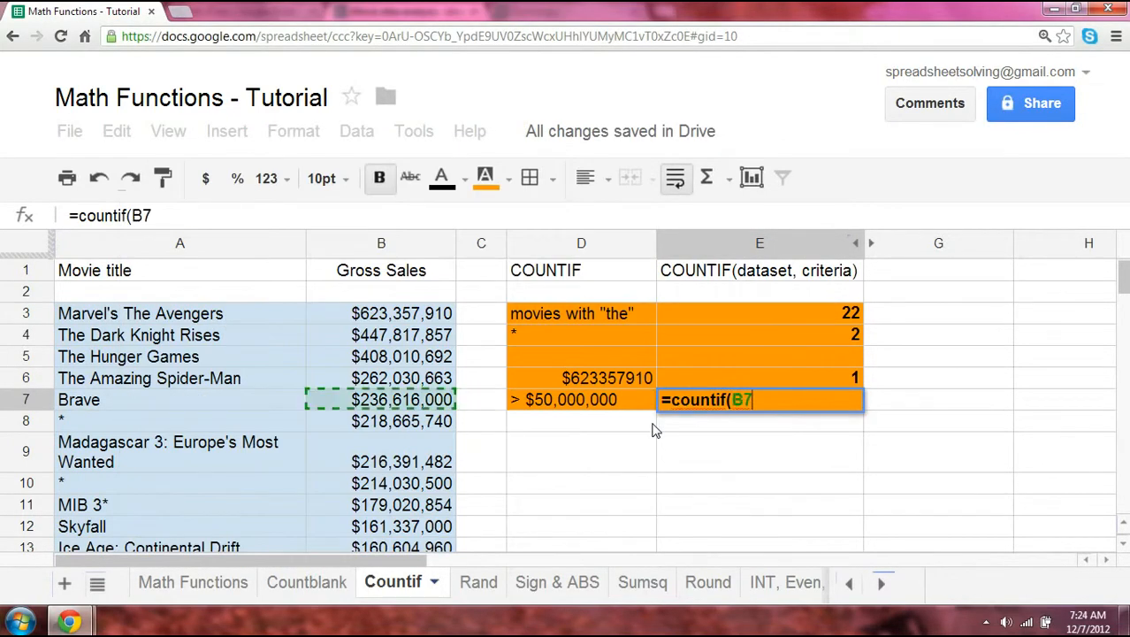
key("Up")
key("Up")
key("Up")
key("Up")
key("Up")
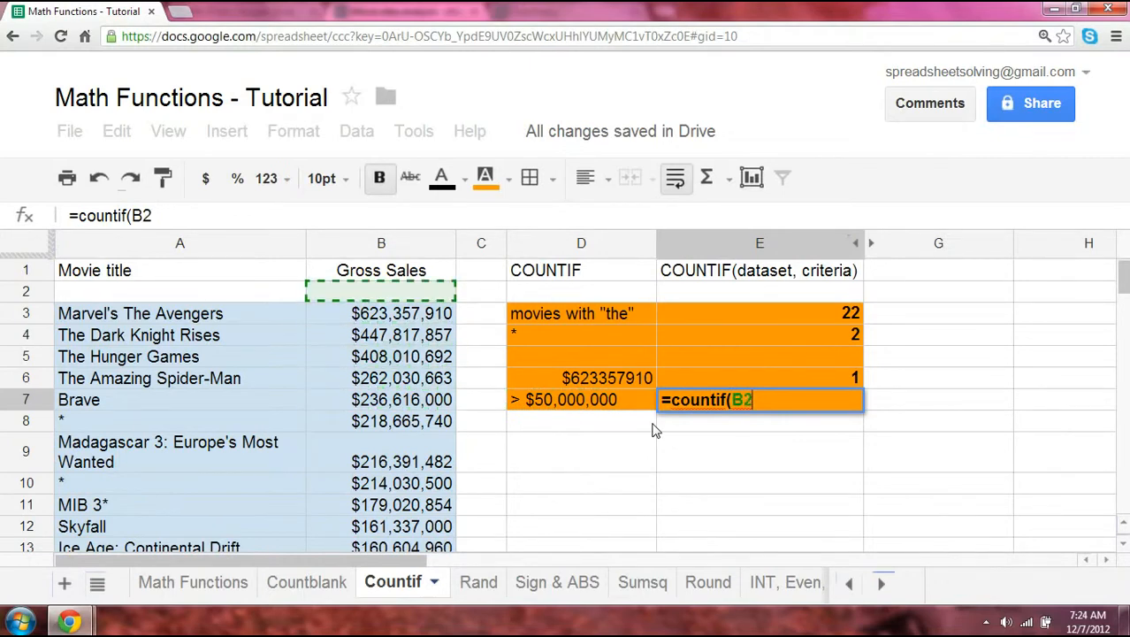
key("shift+Down")
key("Down")
key("ctrl+shift+Down")
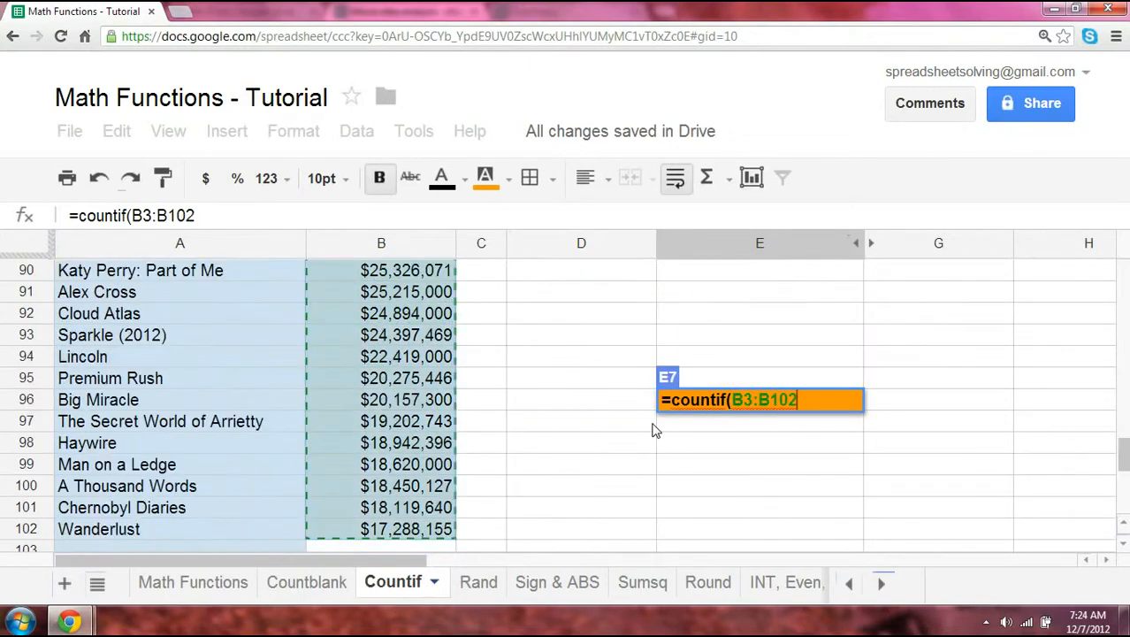
Step: Complete the E7 formula with the greater-than criterion ">"&"50,000,000", putting the amount in quotation marks
type(", \">\"&50")
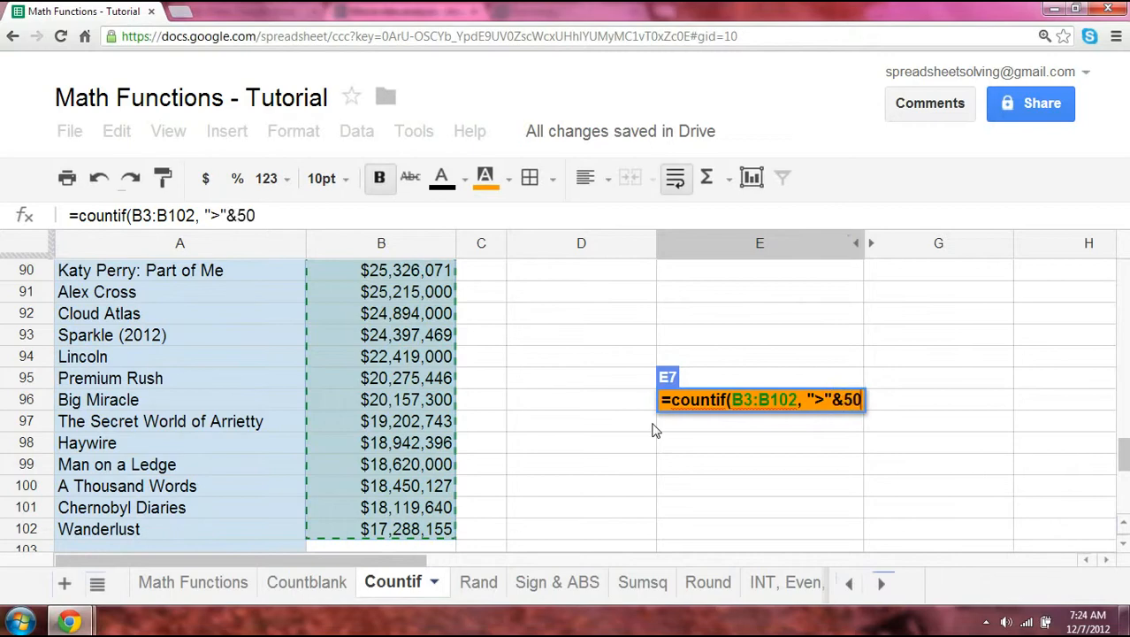
type(",000,0")
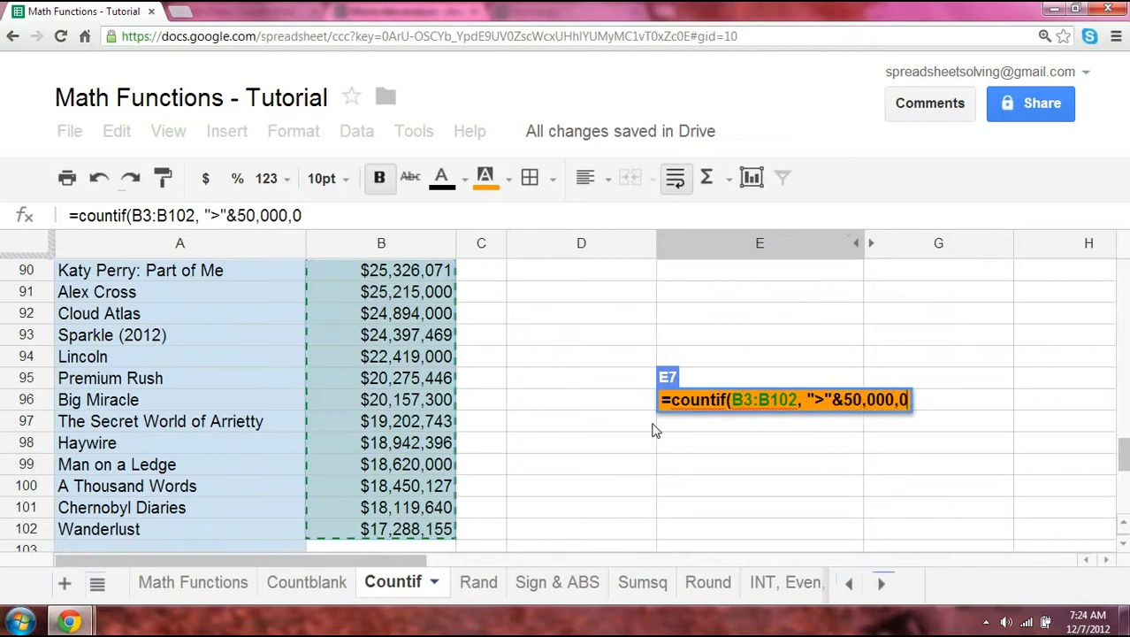
type("00)")
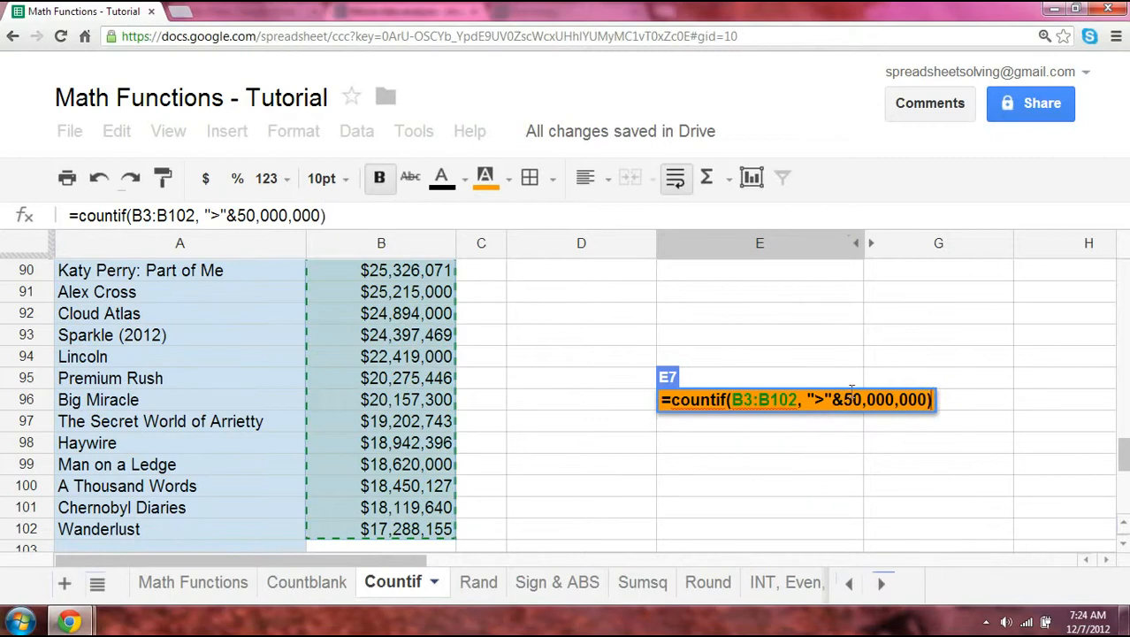
left_click(844, 399)
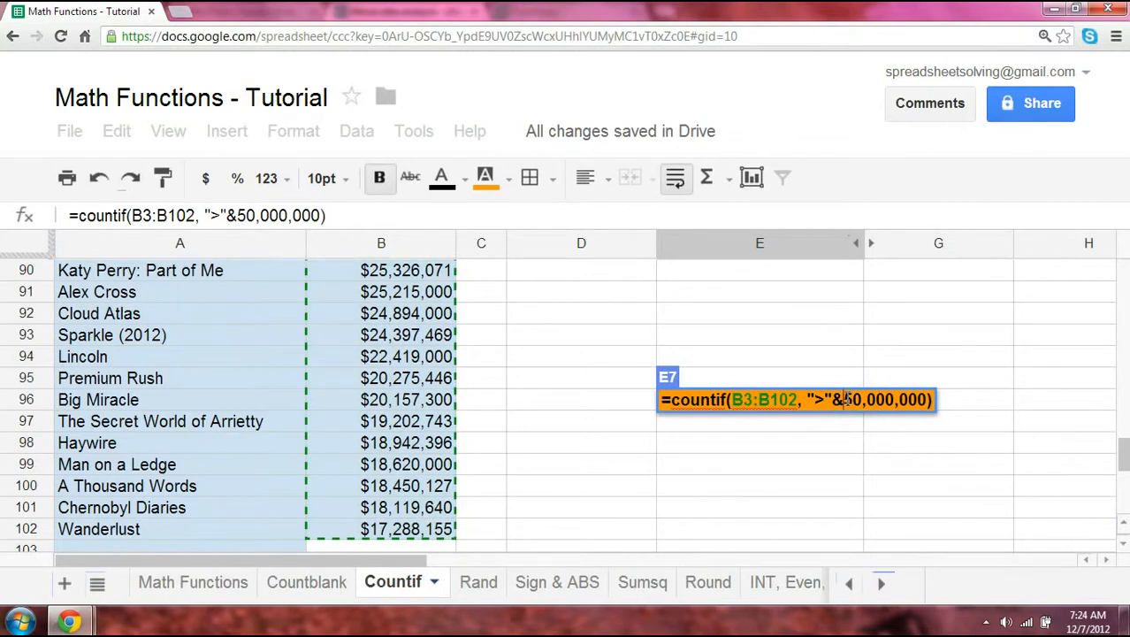
type("\"")
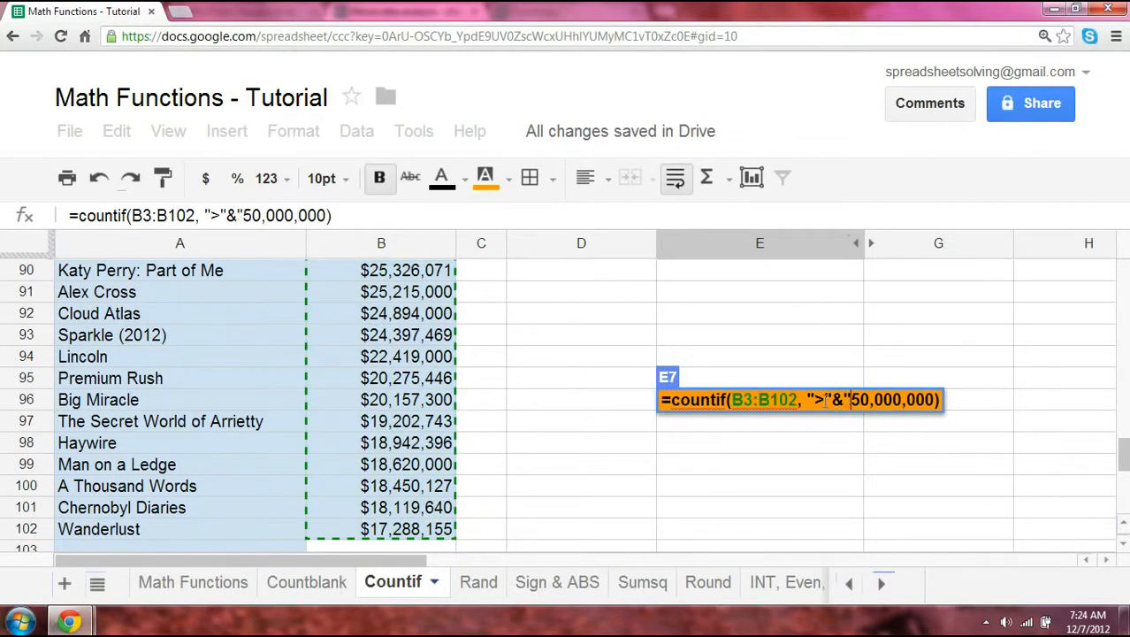
left_click(933, 398)
type("\"")
key("Return")
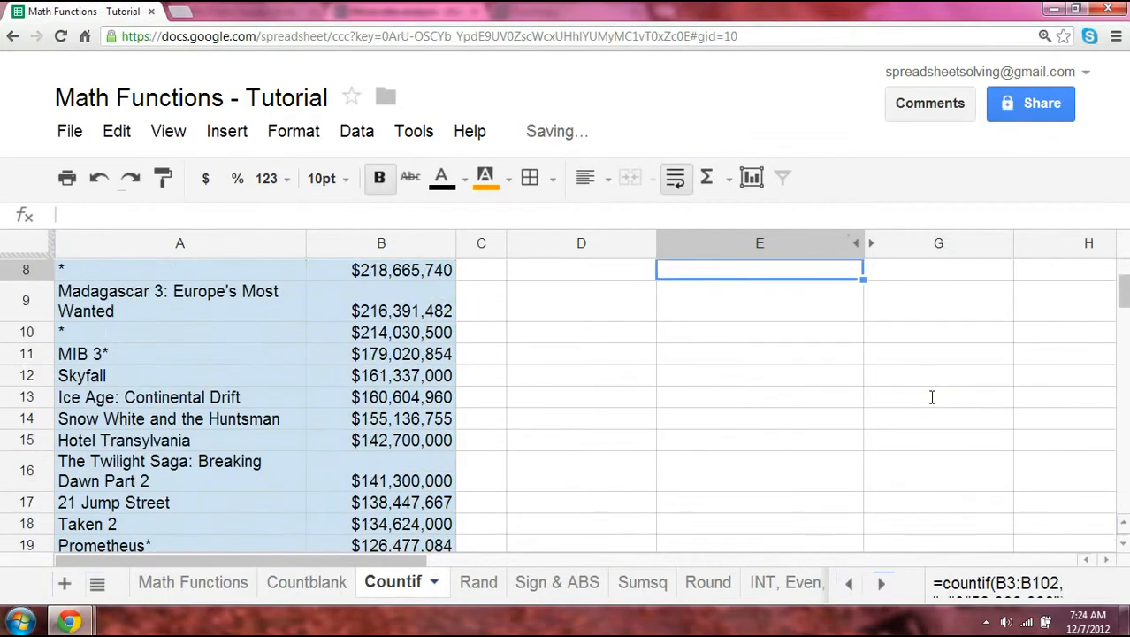
left_click(822, 407)
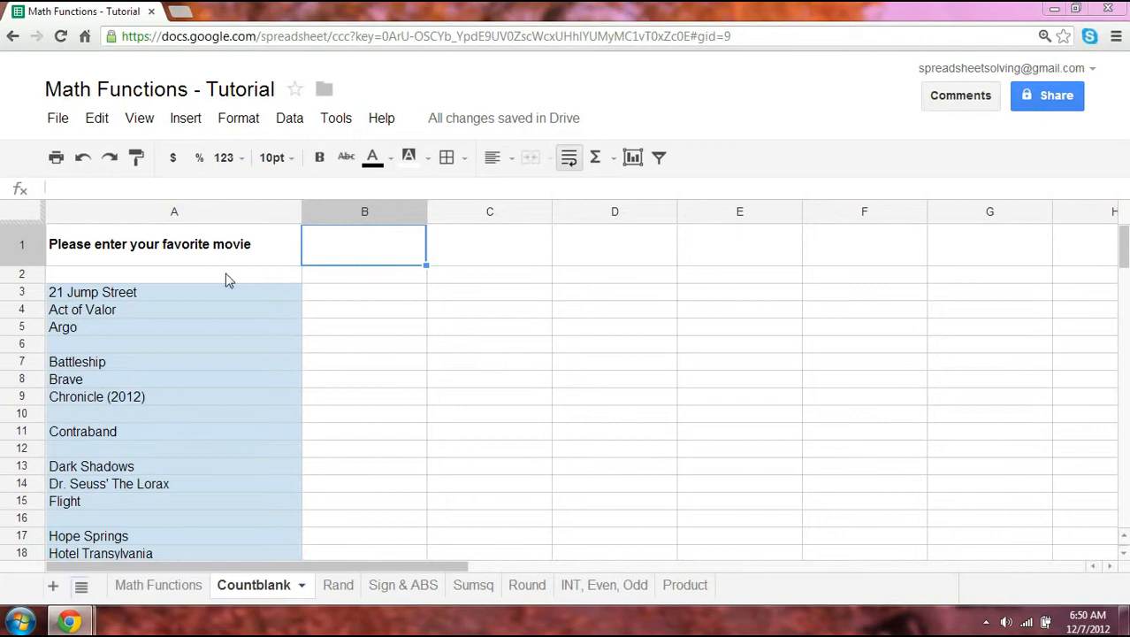
Step: On the Countblank sheet, enter "100 people" in B1 beside the favorite movie prompt
left_click(209, 253)
left_click(389, 258)
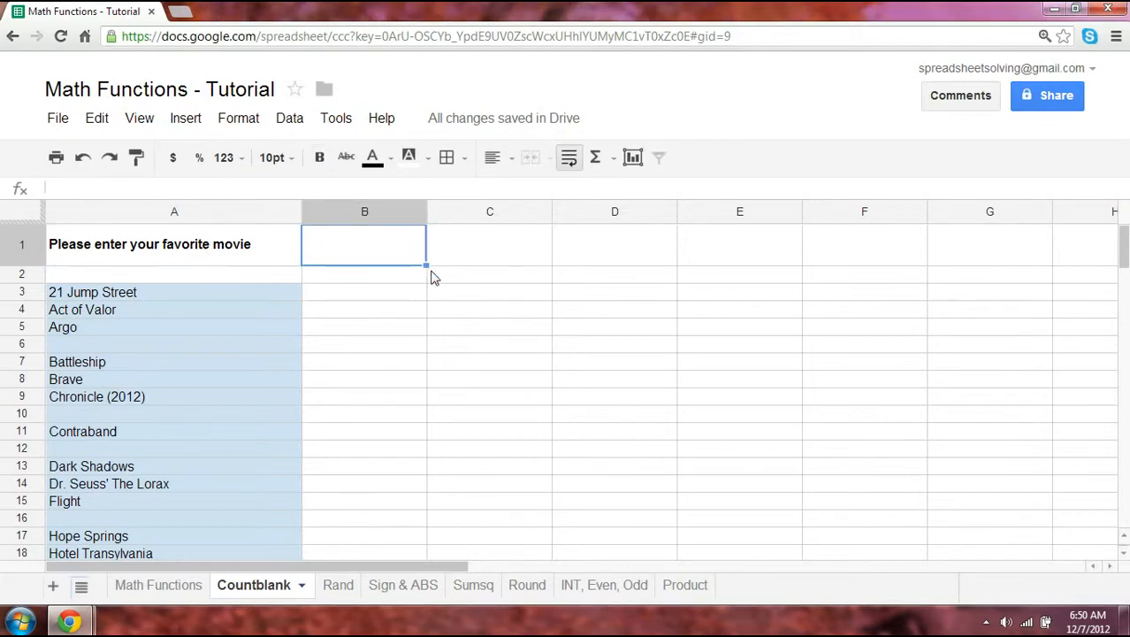
type("100")
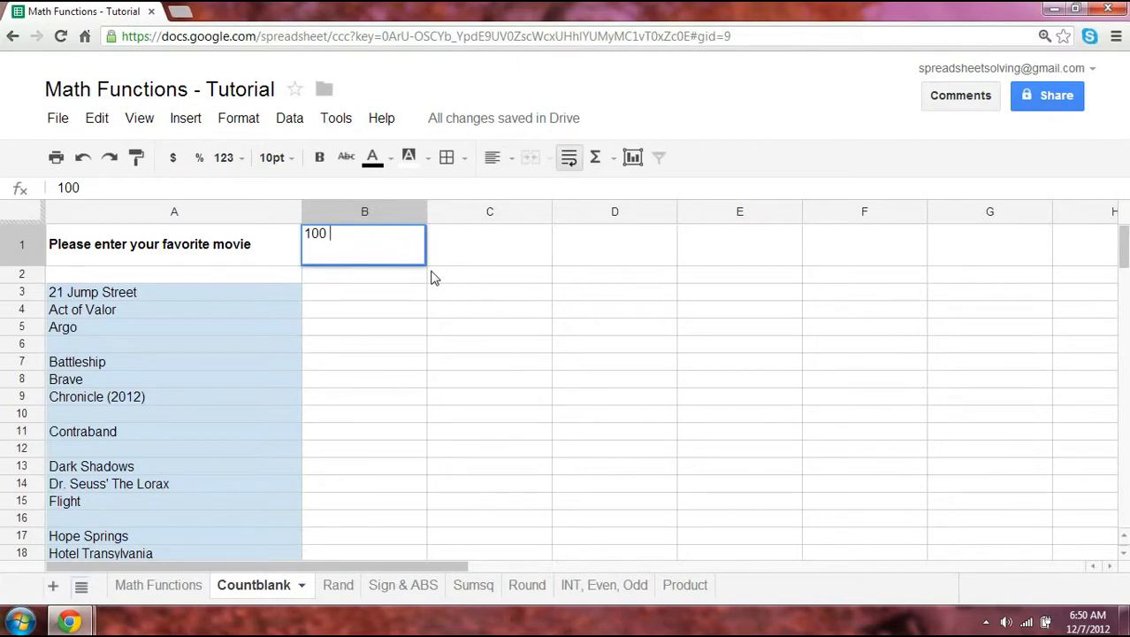
type(" people")
key("Return")
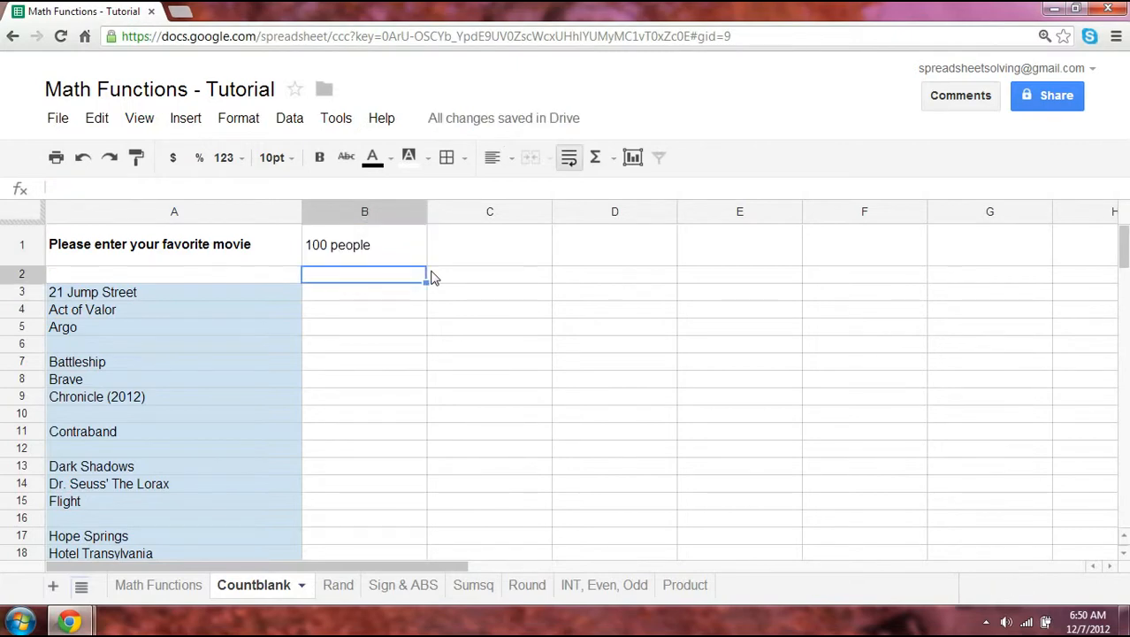
Step: Look through the favorite movie answers in column A for cells left blank
key("Left")
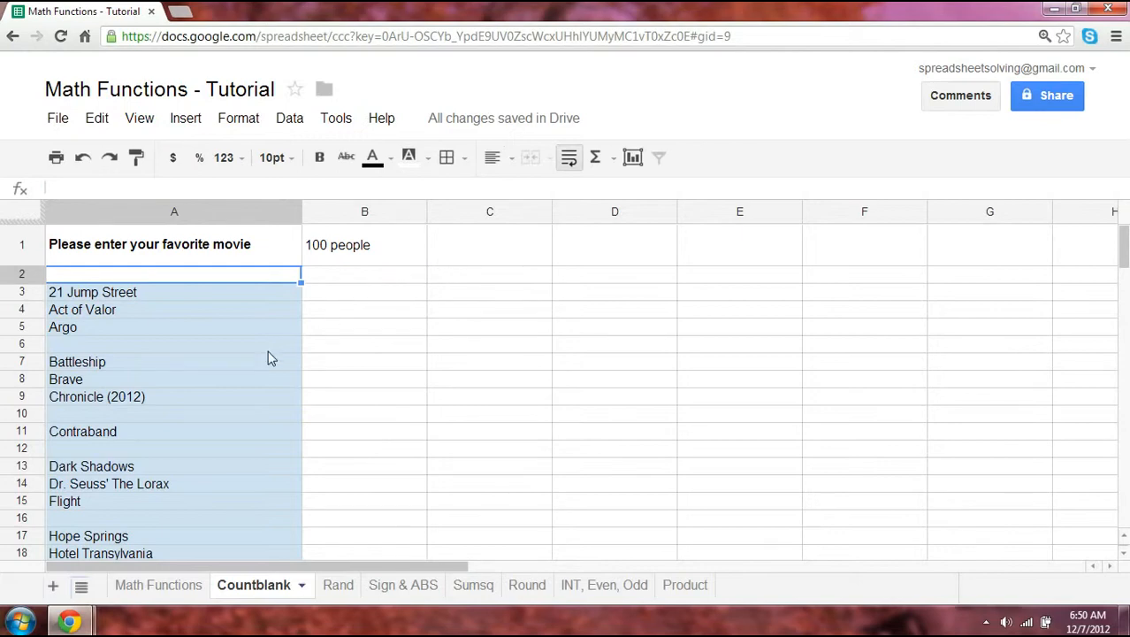
scroll(268, 354, "down", 7)
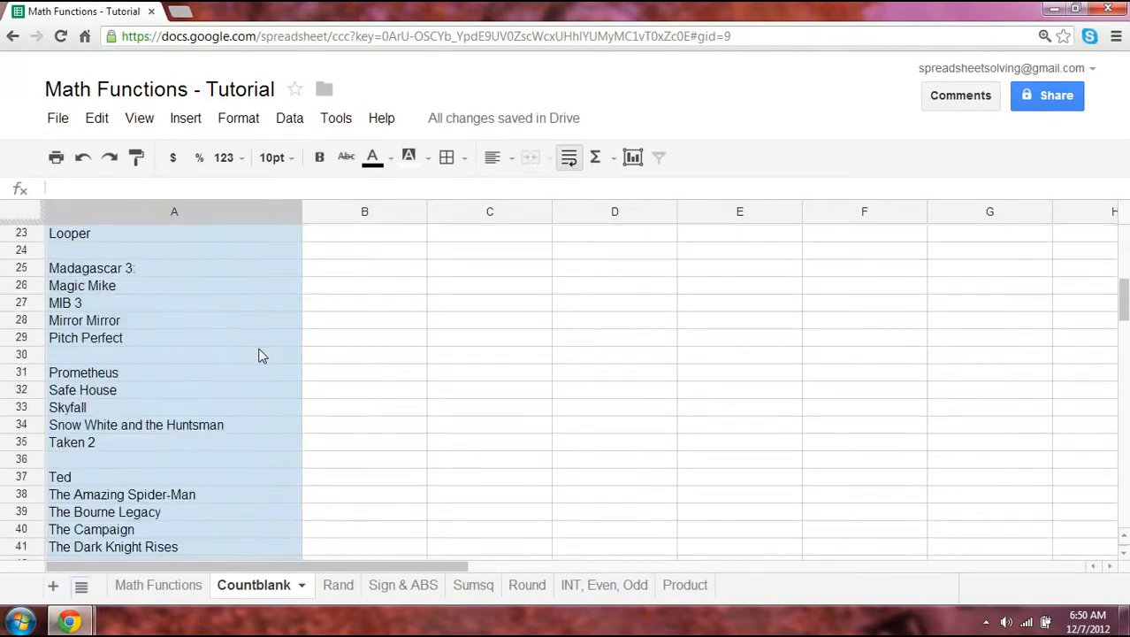
scroll(261, 355, "down", 13)
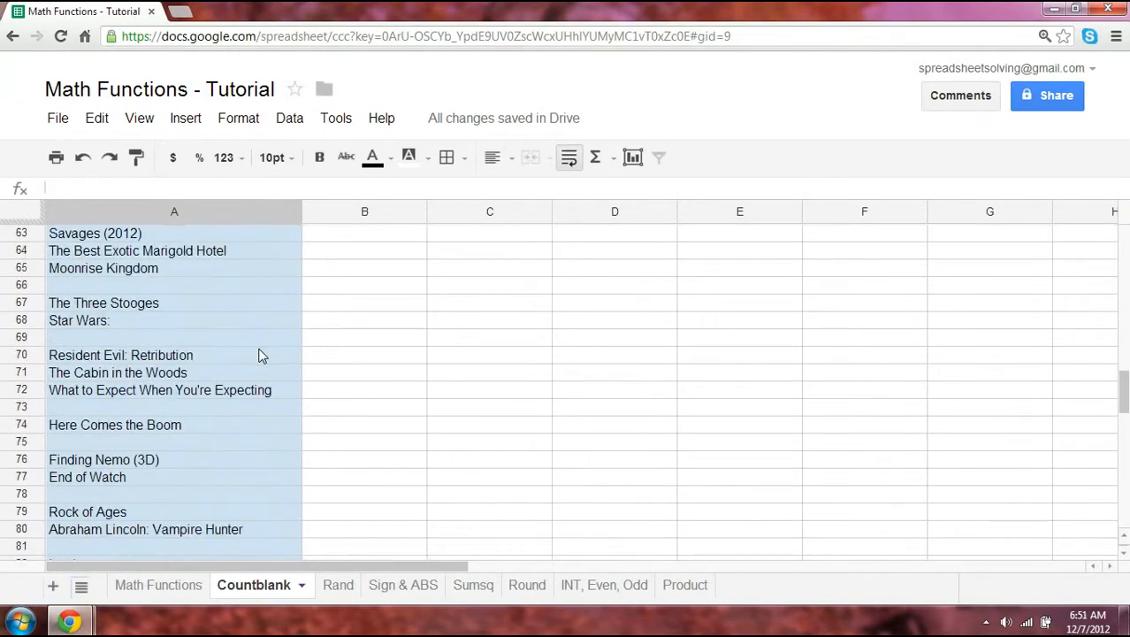
scroll(258, 358, "down", 3)
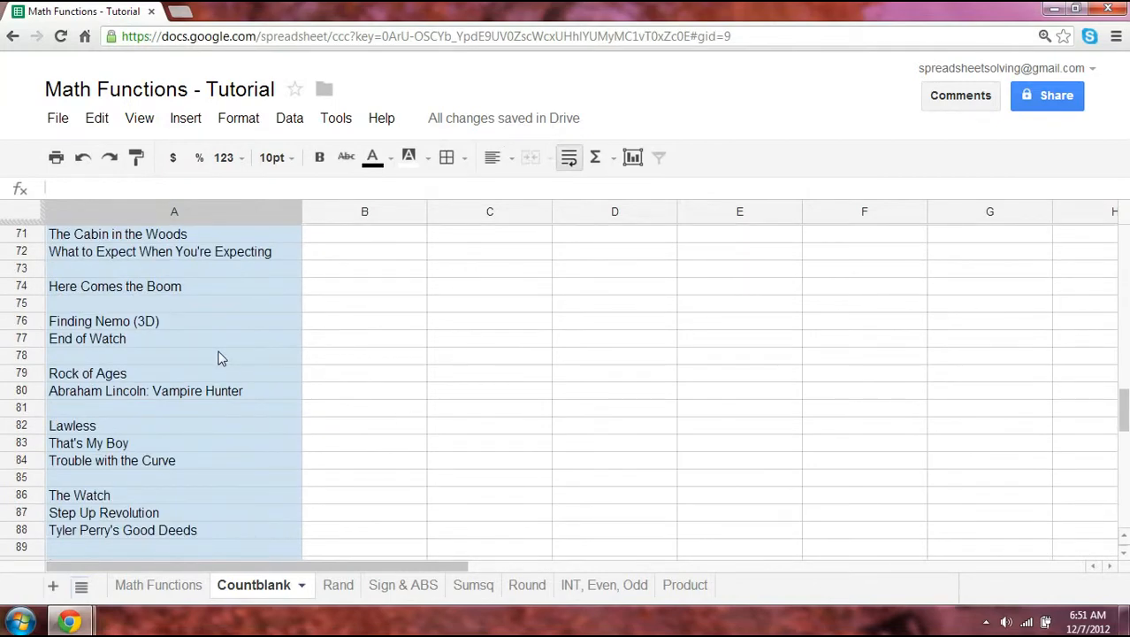
Step: Check the remaining favorite movie answers in column A for blanks and return to the start of the list
scroll(242, 377, "down", 7)
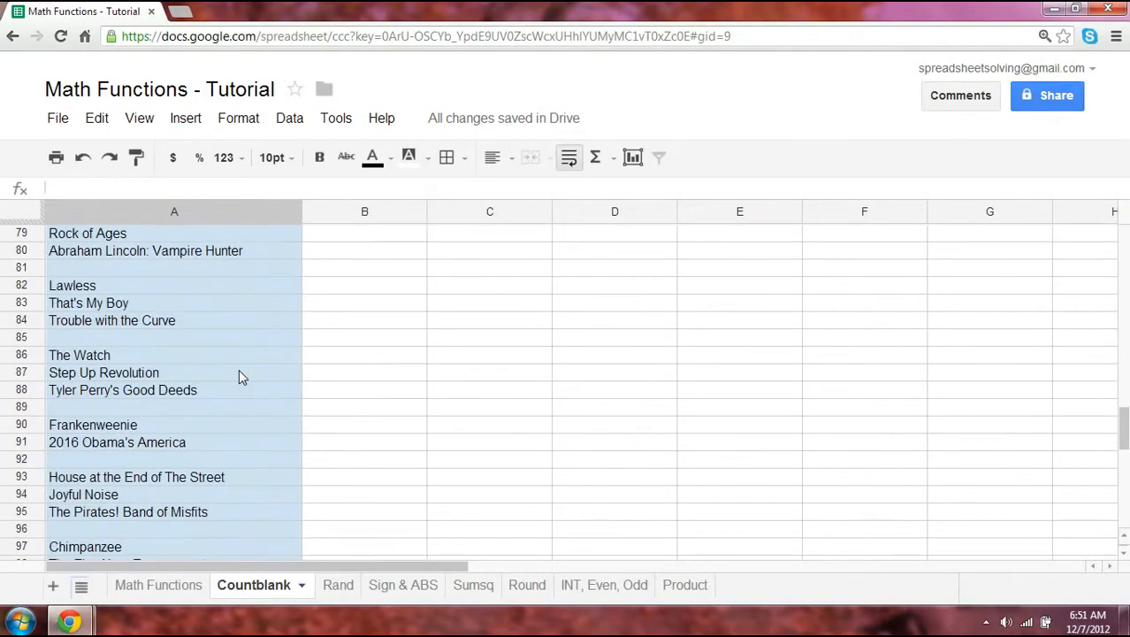
scroll(240, 376, "down", 5)
scroll(239, 375, "up", 20)
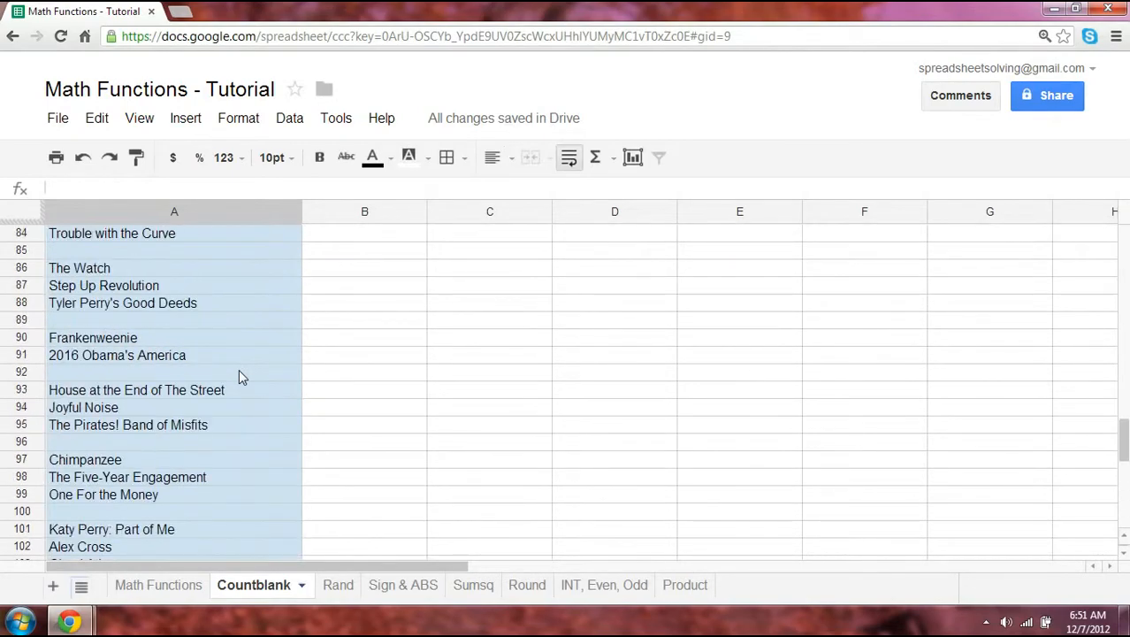
scroll(240, 376, "up", 10)
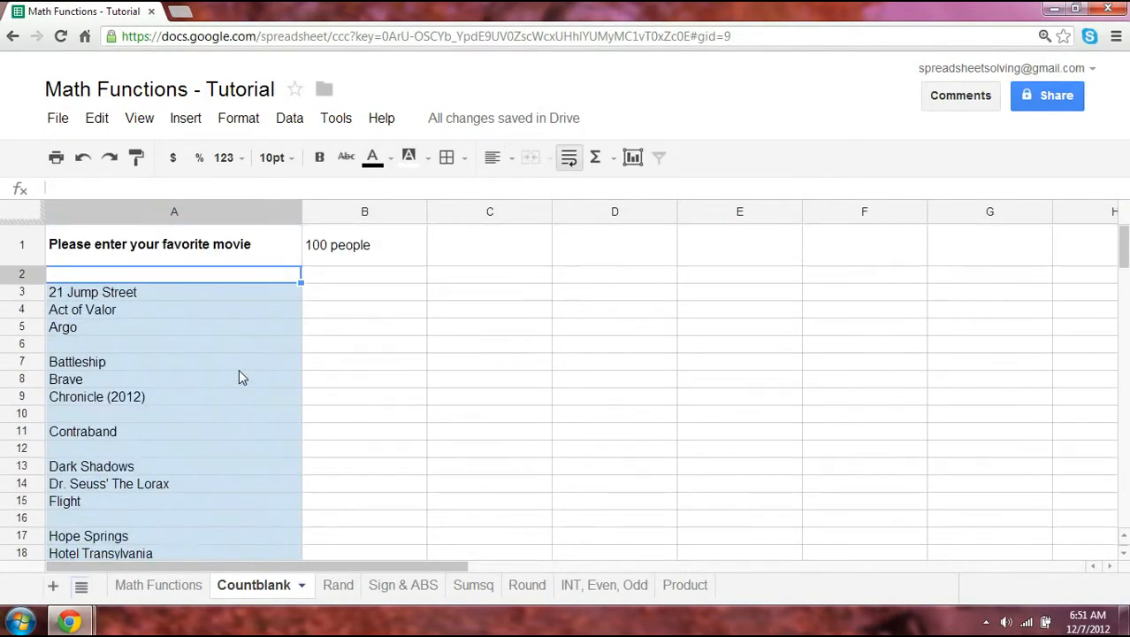
Step: Enter the heading "countblank" in C1 and make it bold
left_click(368, 298)
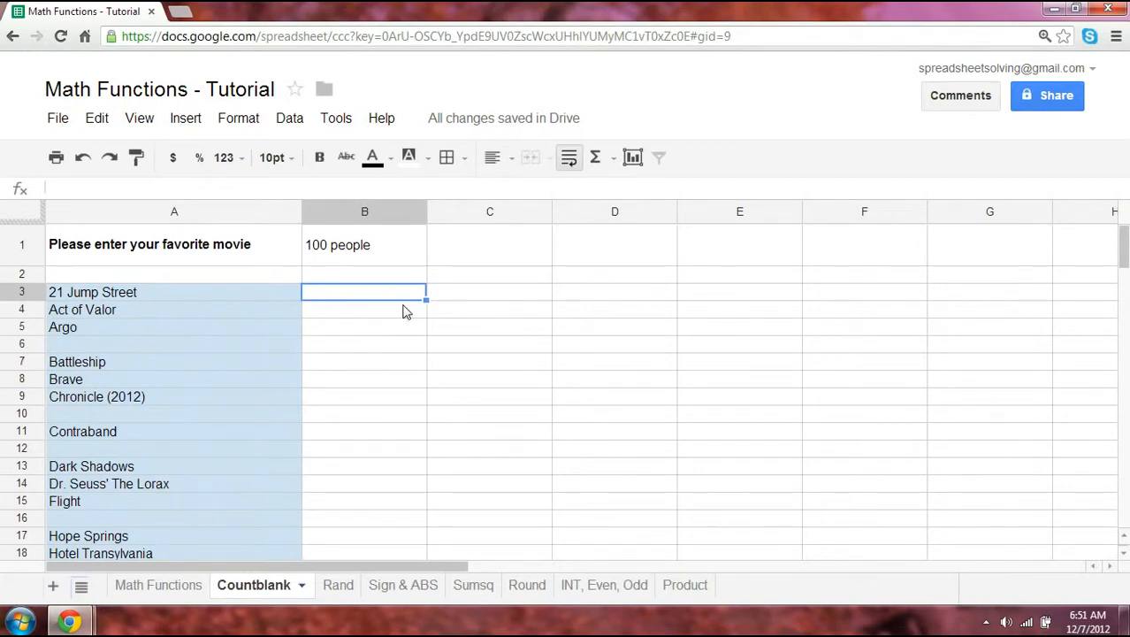
left_click(492, 290)
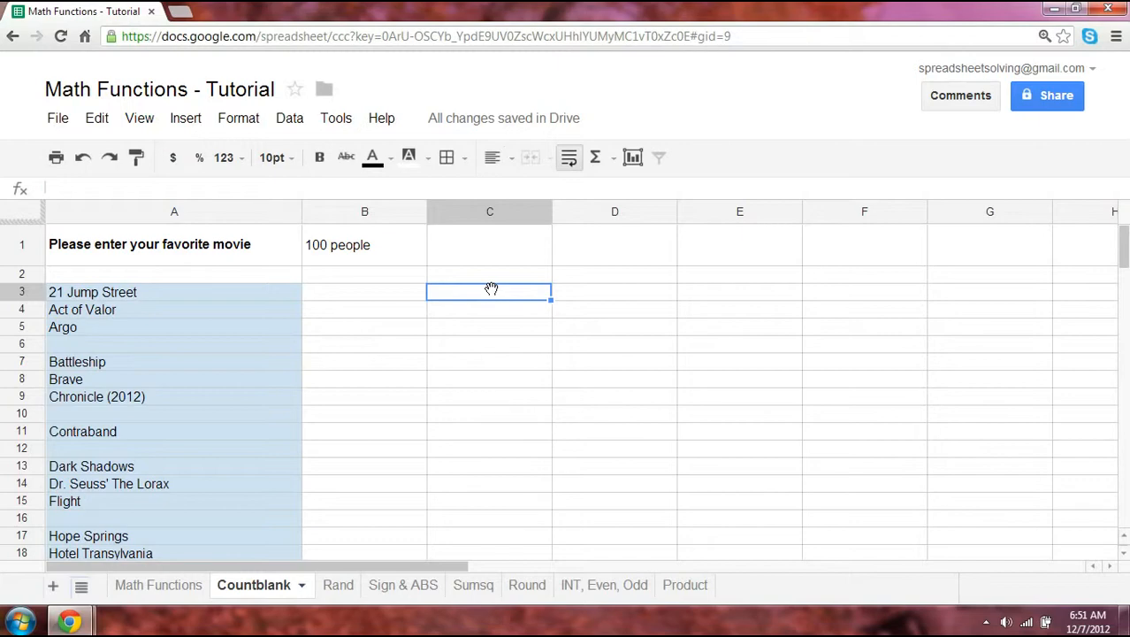
key("Left")
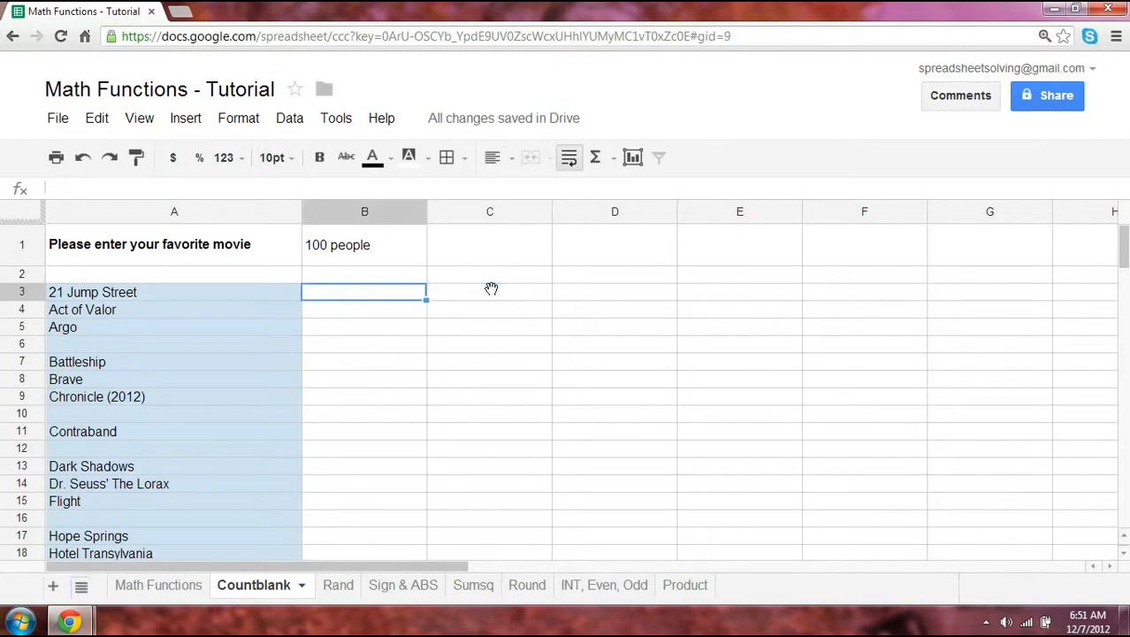
key("Up")
key("Up")
key("Right")
type("countblank")
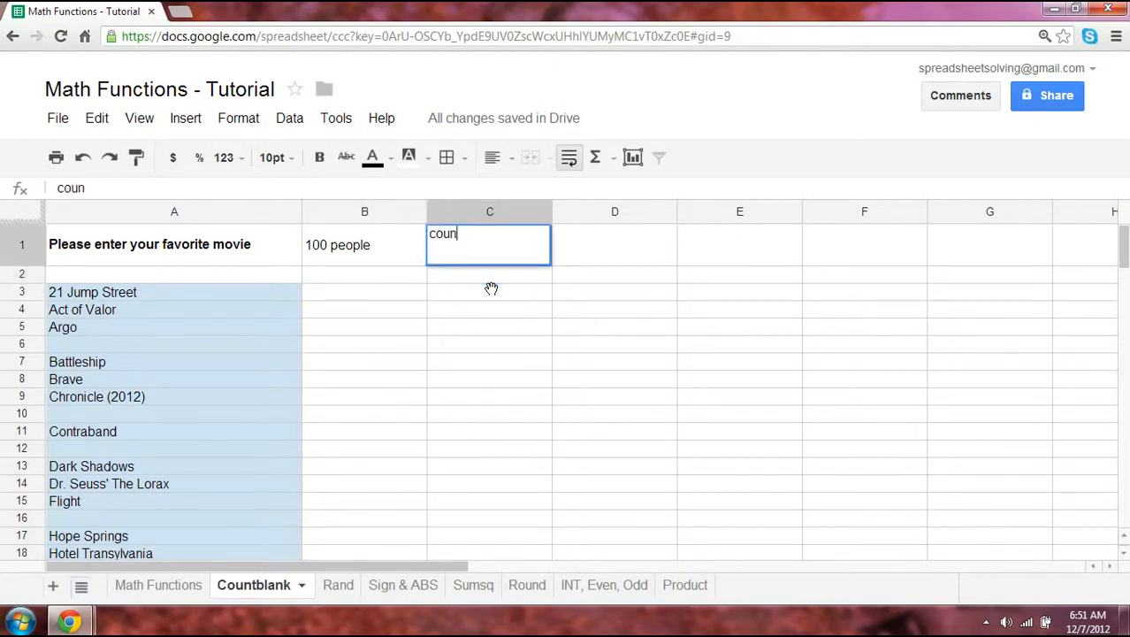
key("Return")
key("Up")
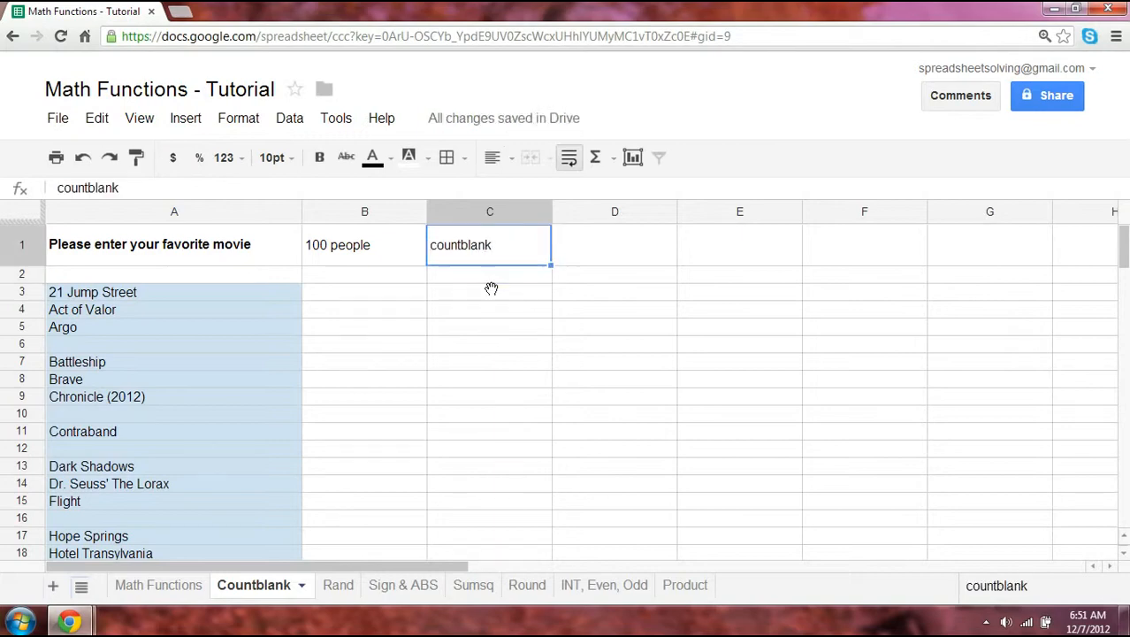
key("ctrl+b")
key("Left")
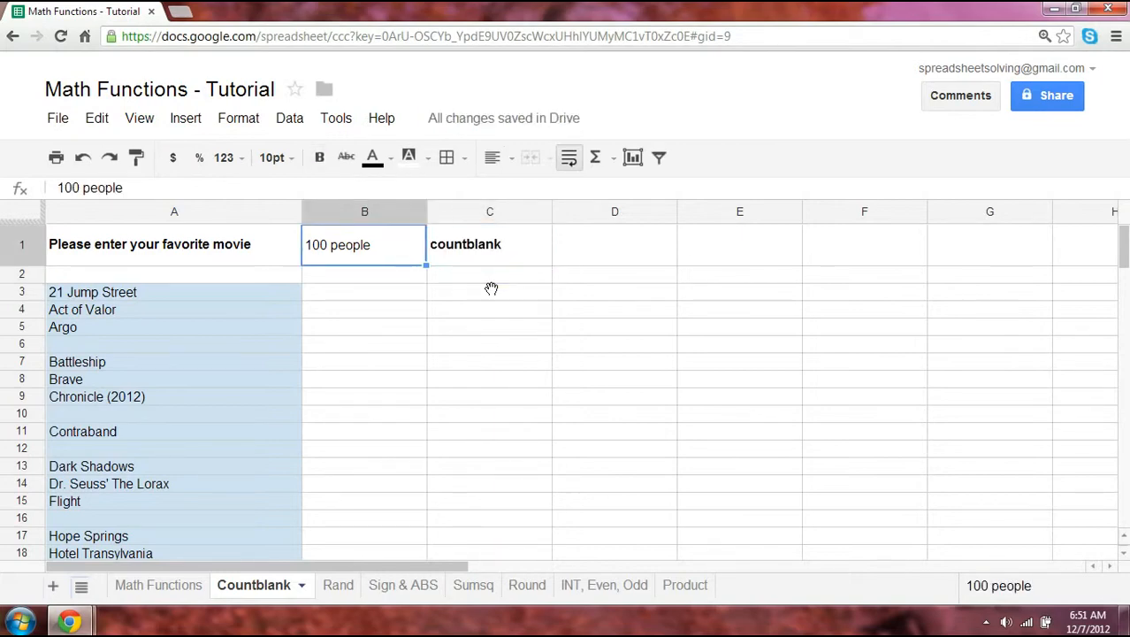
Step: Start a COUNTBLANK formula in C3 with A3 as the first cell of its range
key("Down")
left_click(491, 289)
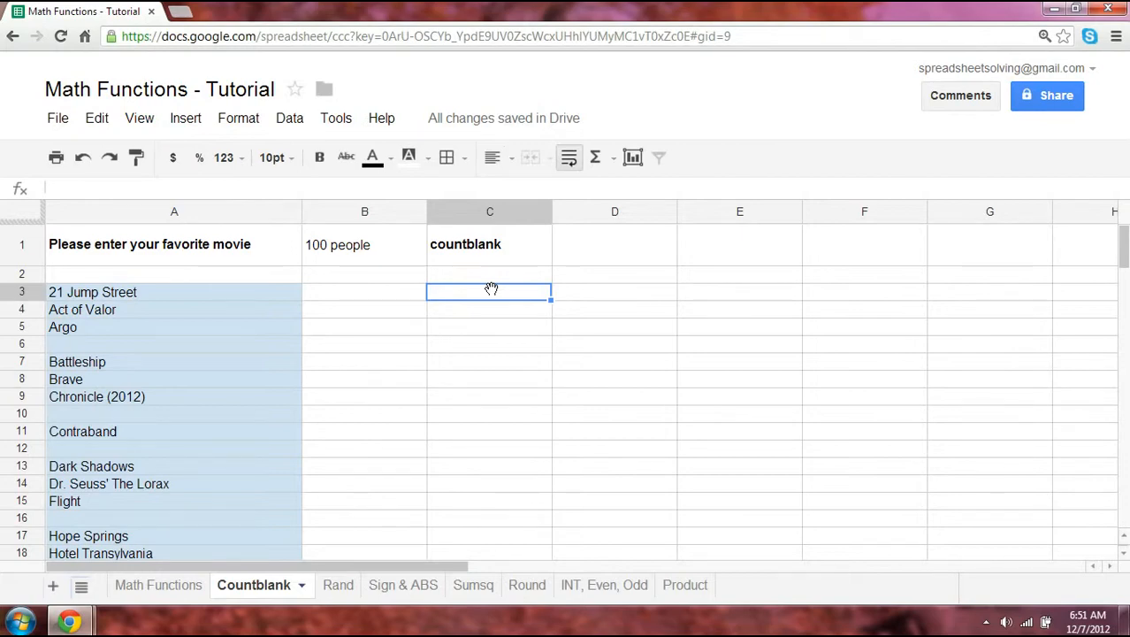
type("=c")
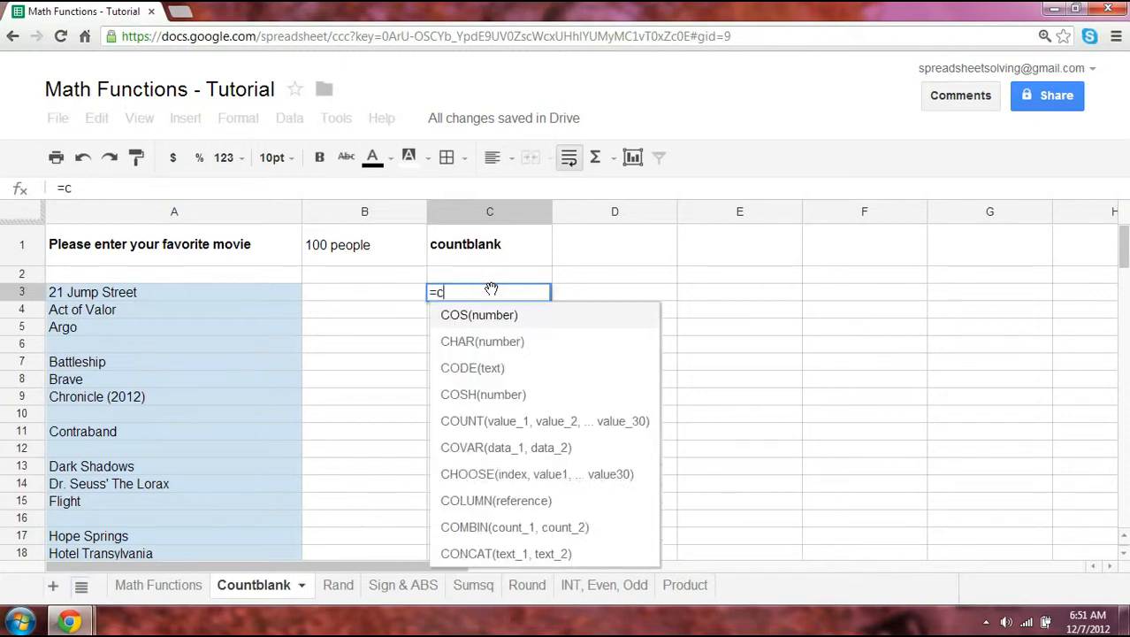
type("ountblank(A3")
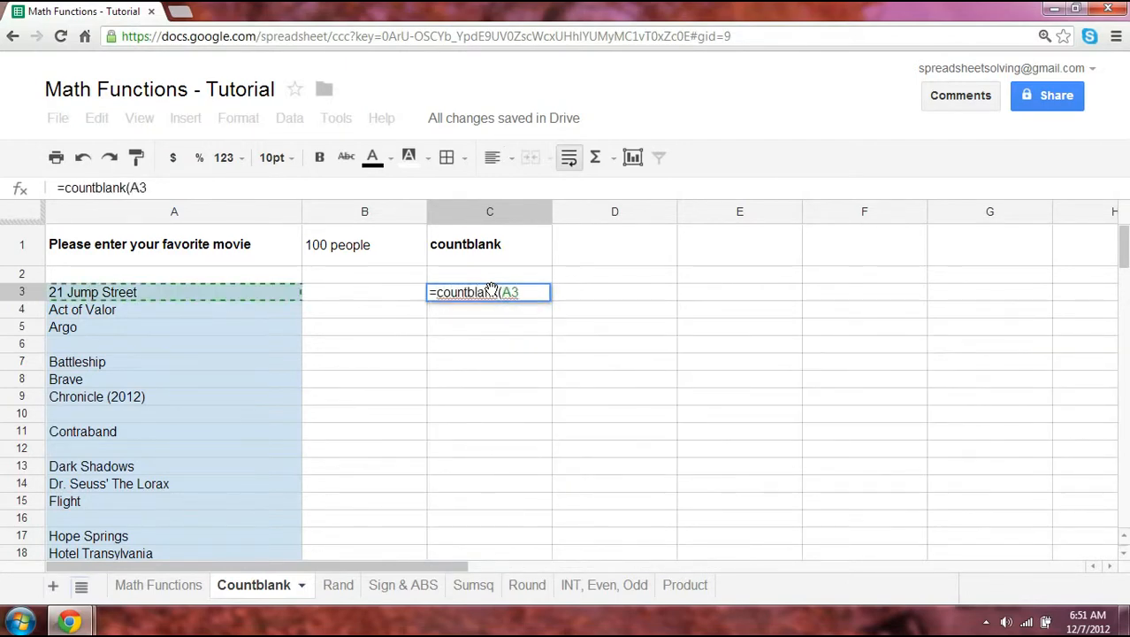
Step: Extend the formula's range through the last movie answer to A3:A116 and complete the COUNTBLANK formula
key("shift+Down")
key("shift+Down")
key("shift+Down")
key("shift+Down")
key("shift+Down")
key("shift+Down")
key("shift+Down")
key("shift+Down")
key("shift+Down")
key("shift+Down")
key("shift+Down")
key("shift+Down")
key("shift+Down")
key("shift+Down")
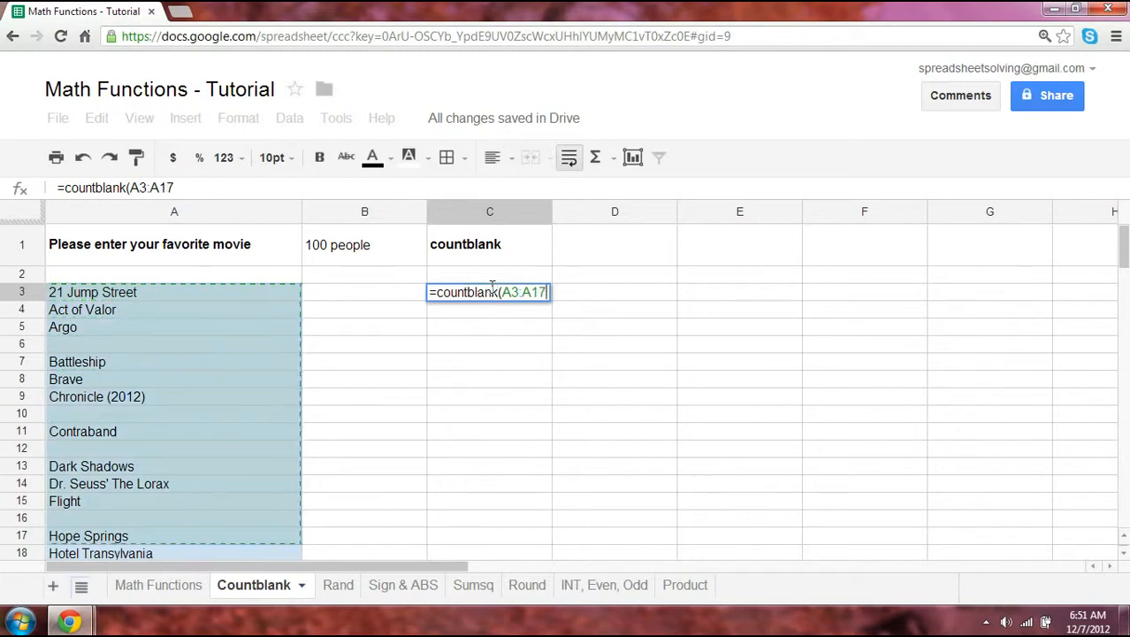
key("shift+Down")
key("shift+Down")
key("shift+Down")
key("shift+Down")
key("shift+Down")
key("shift+Down")
key("shift+Down")
key("shift+Down")
key("shift+Down")
key("shift+Down")
key("shift+Down")
key("shift+Down")
key("shift+Down")
key("shift+Down")
key("shift+Down")
key("shift+Down")
key("shift+Down")
key("shift+Down")
key("shift+Down")
key("shift+Down")
key("shift+Down")
key("shift+Down")
key("shift+Down")
key("shift+Down")
key("shift+Down")
key("shift+Down")
key("shift+Down")
key("shift+Down")
key("shift+Down")
key("shift+Down")
key("shift+Down")
key("shift+Down")
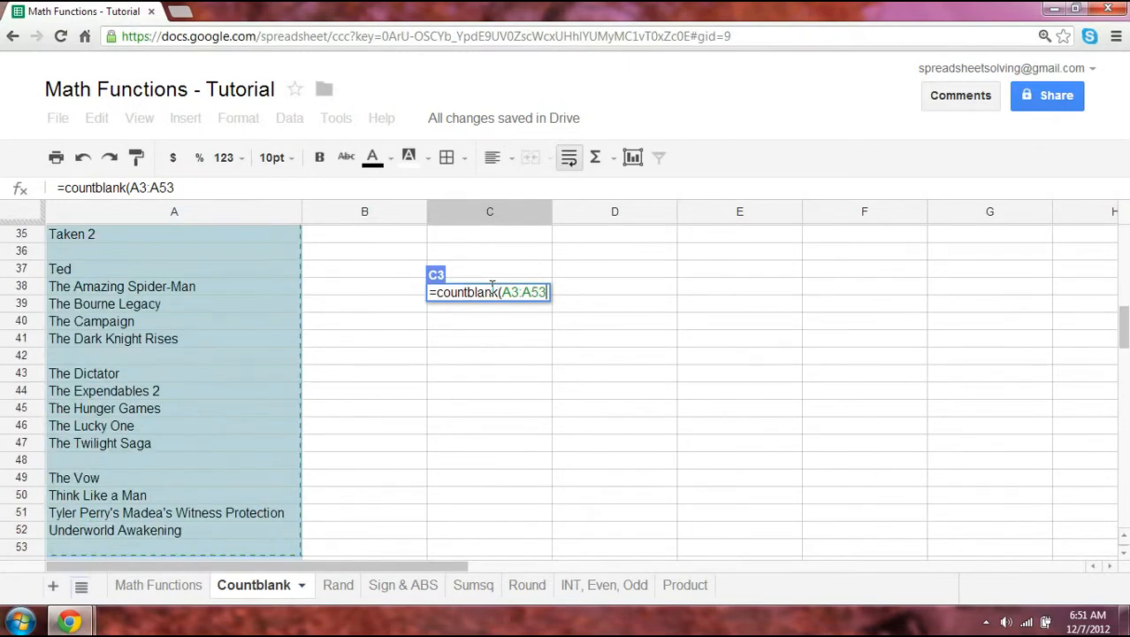
key("shift+Down")
key("shift+Down")
key("shift+Down")
key("shift+Down")
key("shift+Down")
key("shift+Down")
key("shift+Down")
key("shift+Down")
key("shift+Down")
key("shift+Down")
key("shift+Down")
key("shift+Down")
key("shift+Down")
key("shift+Down")
key("shift+Down")
key("shift+Down")
key("shift+Down")
key("shift+Down")
key("shift+Down")
key("shift+Down")
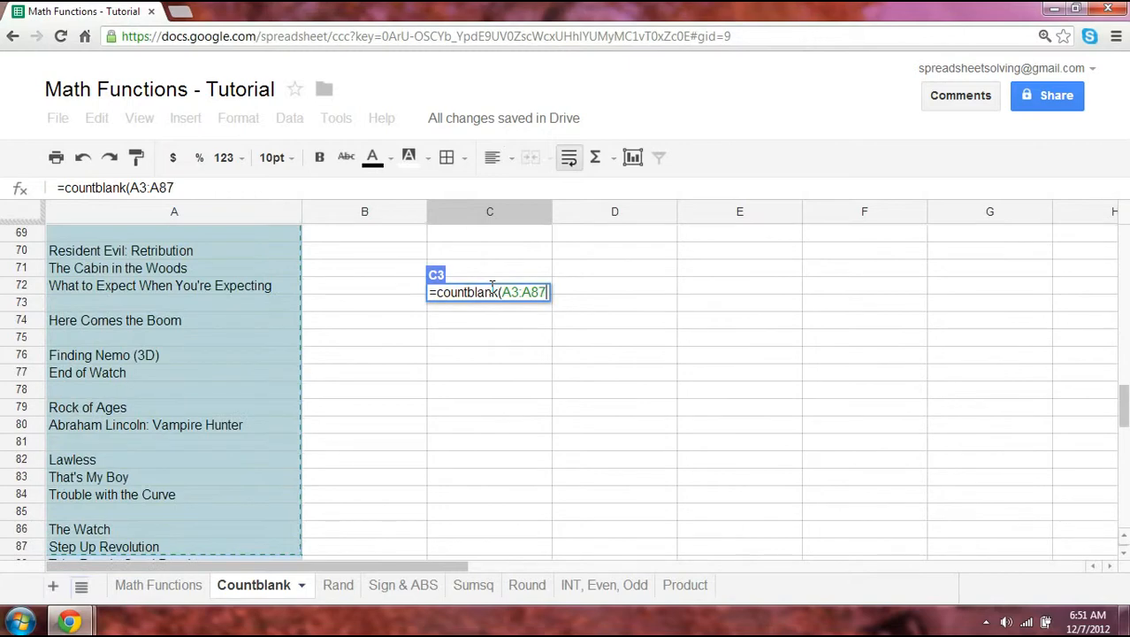
key("shift+Down")
key("shift+Down")
key("shift+Down")
key("shift+Down")
key("shift+Down")
key("shift+Down")
key("shift+Down")
key("shift+Down")
key("shift+Down")
key("shift+Down")
key("shift+Down")
key("shift+Down")
key("shift+Down")
key("shift+Down")
key("shift+Down")
key("shift+Down")
key("shift+Down")
key("shift+Down")
key("shift+Down")
key("shift+Down")
key("shift+Down")
key("shift+Down")
key("shift+Down")
key("shift+Down")
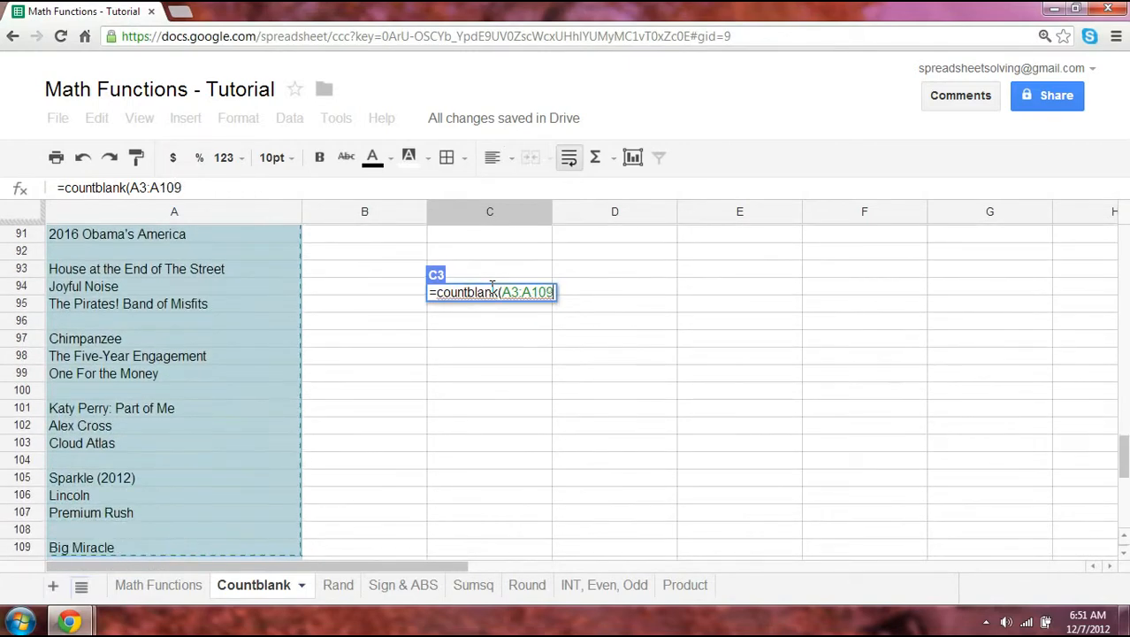
key("shift+Down")
key("shift+Down")
key("shift+Down")
key("shift+Down")
key("shift+Down")
key("shift+Down")
key("shift+Down")
key("shift+Down")
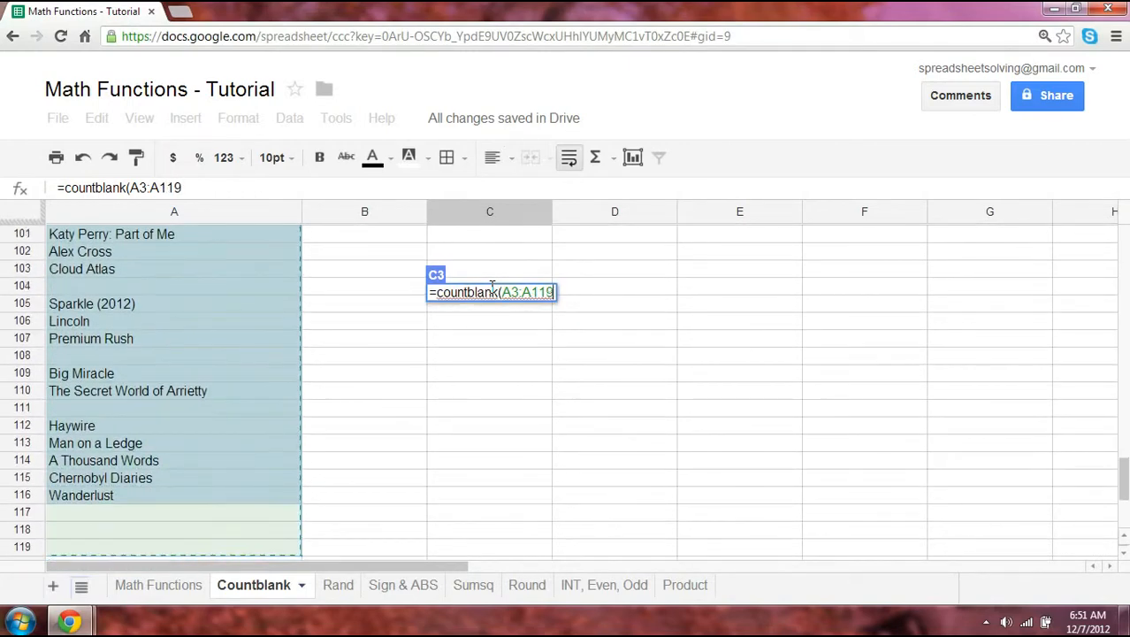
key("shift+Up")
key("shift+Up")
key("shift+Up")
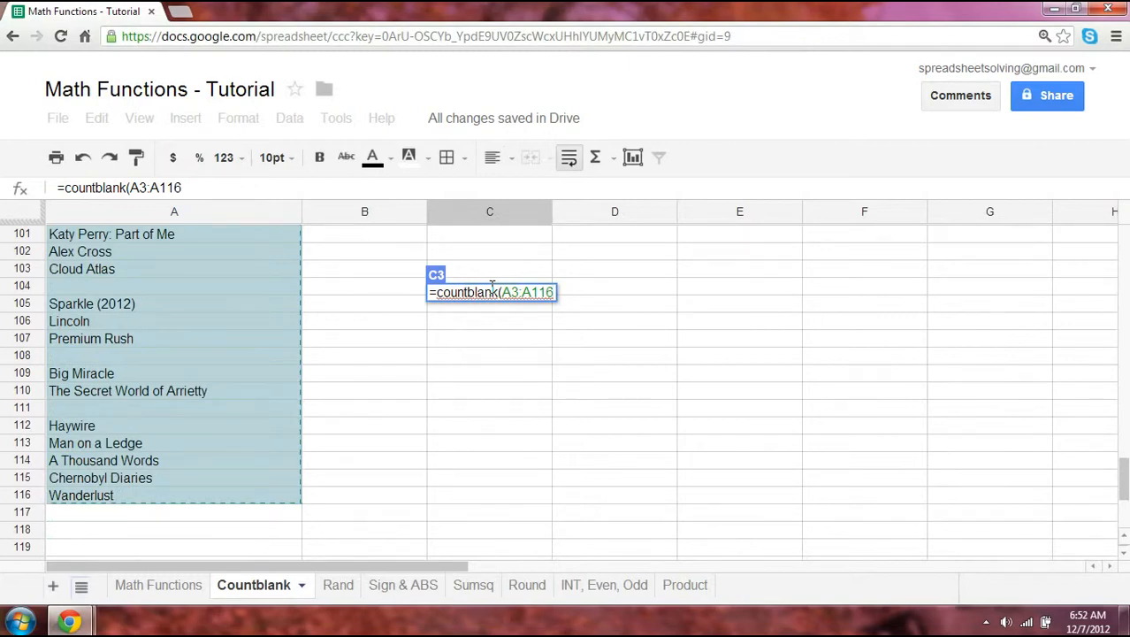
type(")")
key("Return")
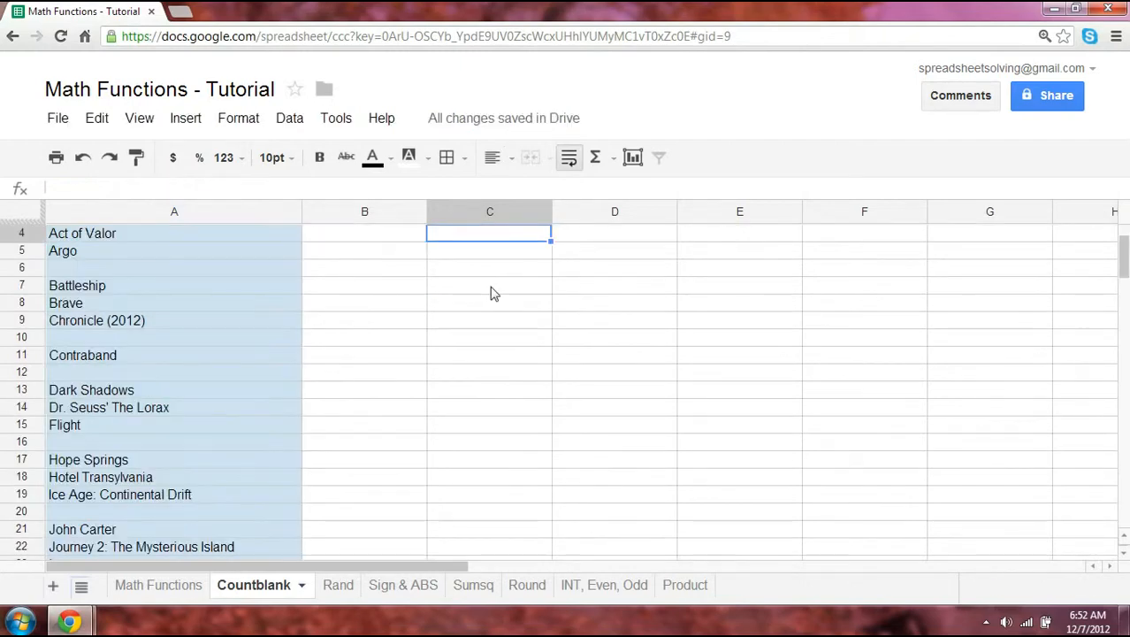
Step: Center the COUNTBLANK result in C3 horizontally
key("Up")
key("Up")
key("Up")
key("Down")
key("Down")
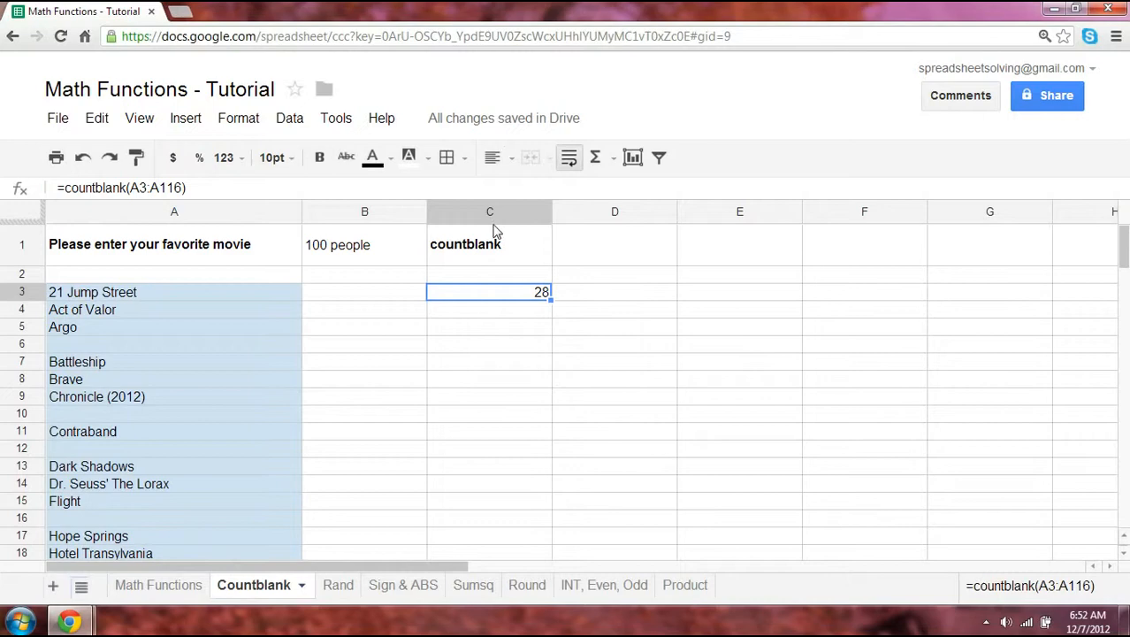
left_click(511, 159)
left_click(525, 191)
left_click(498, 309)
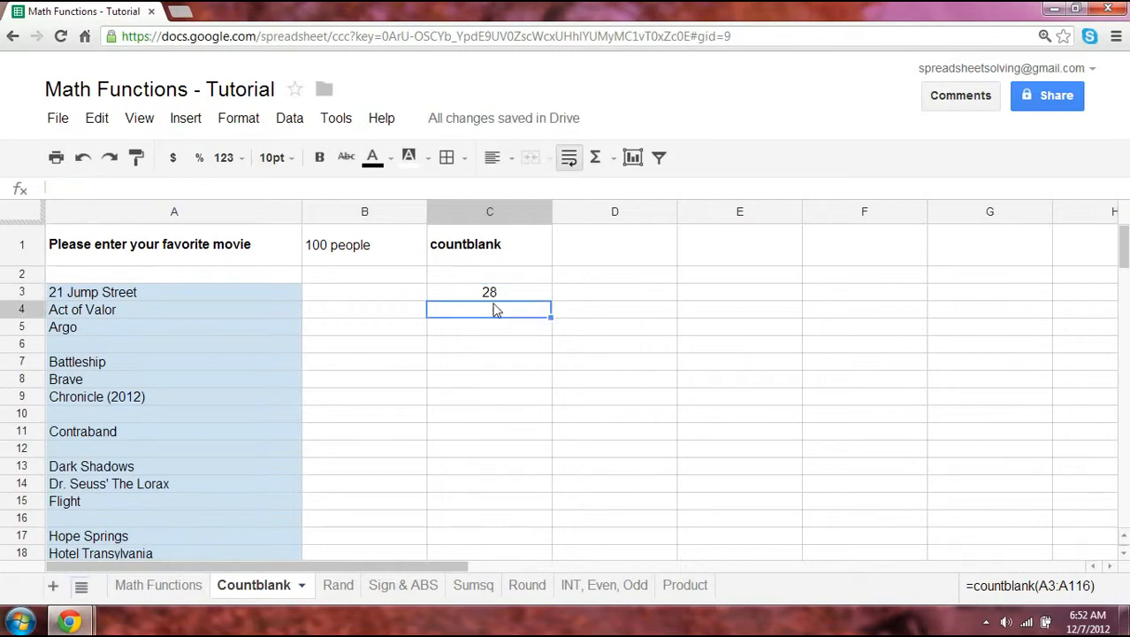
left_click(493, 297)
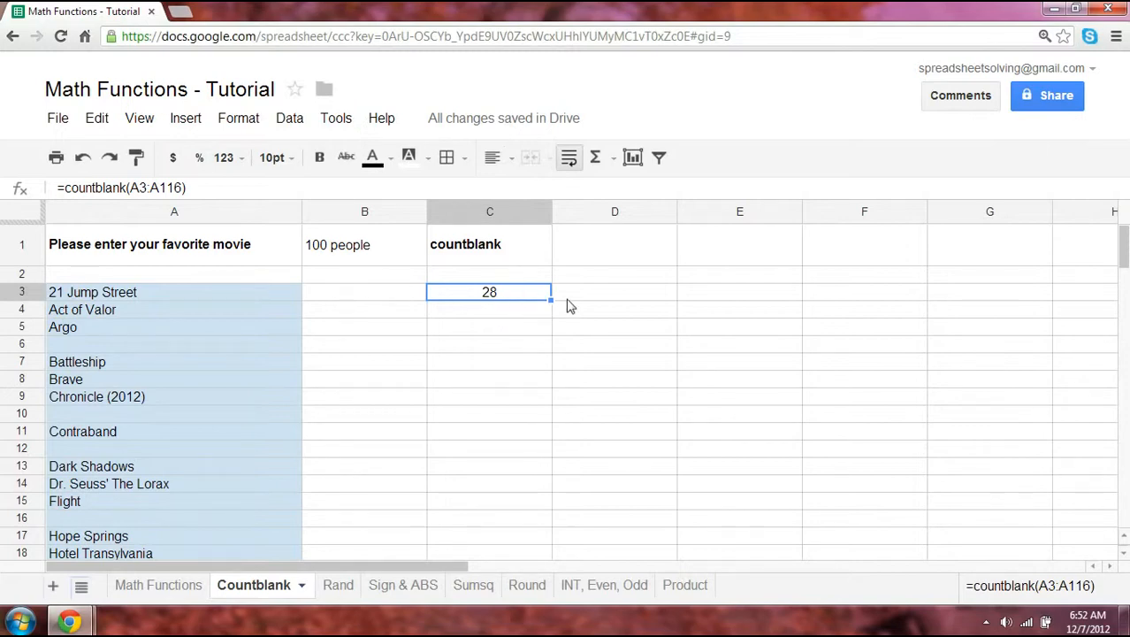
left_click(509, 252)
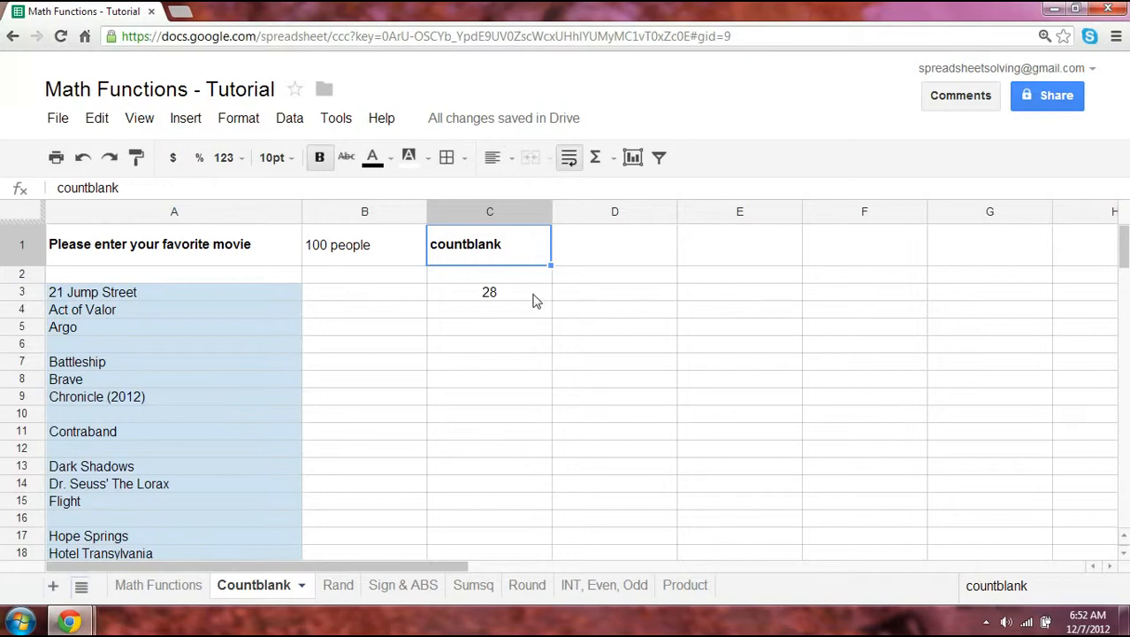
left_click(701, 256)
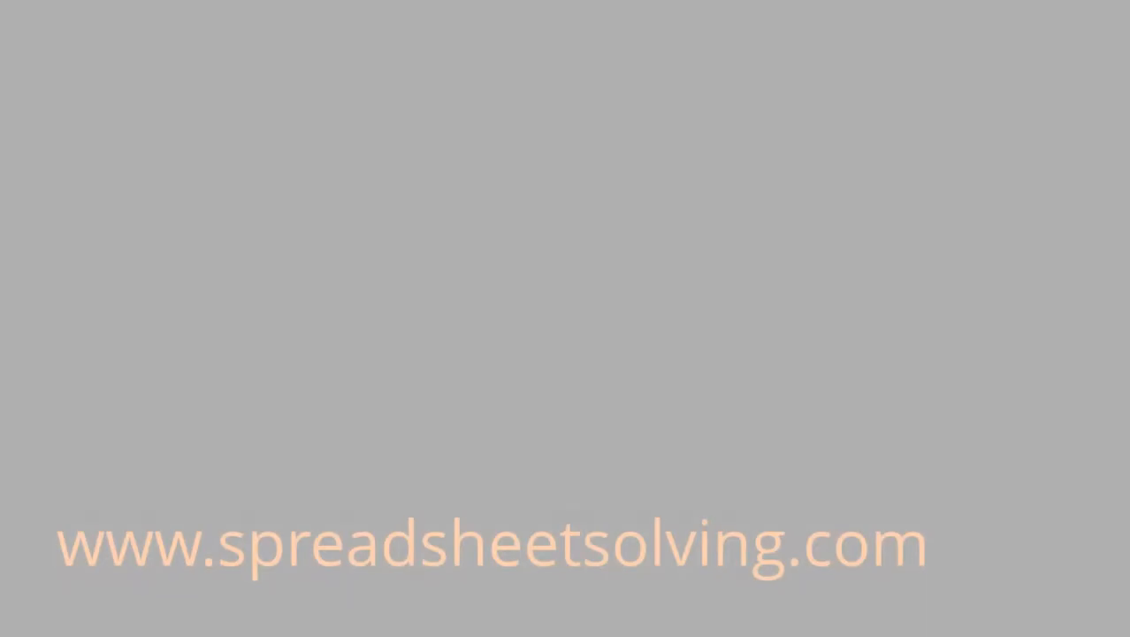